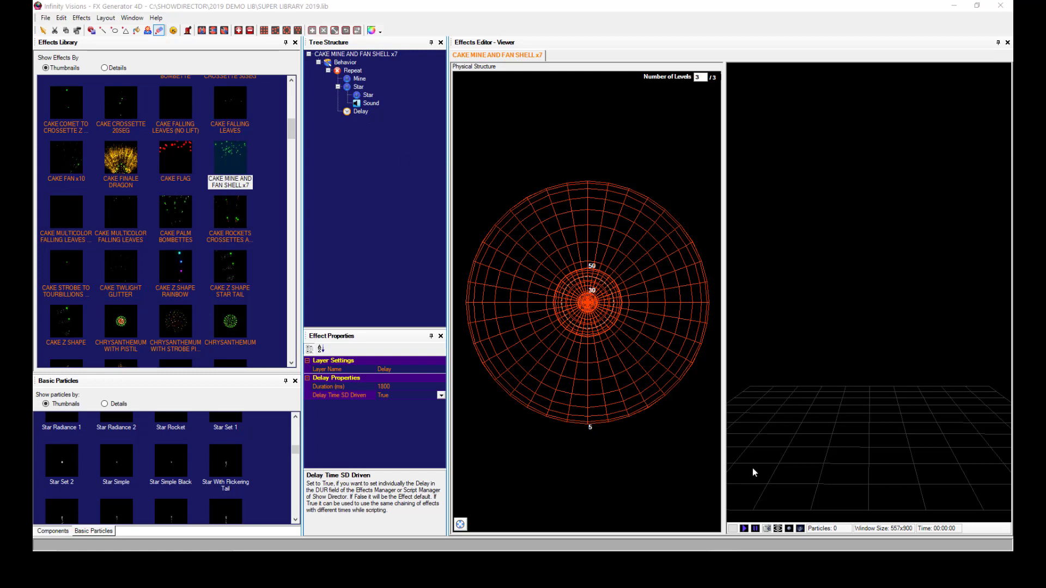
# Step: Preview the CAKE MINE AND FAN SHELL x7 effect and inspect the properties of its Repeat and Delay layers
pyautogui.click(744, 528)
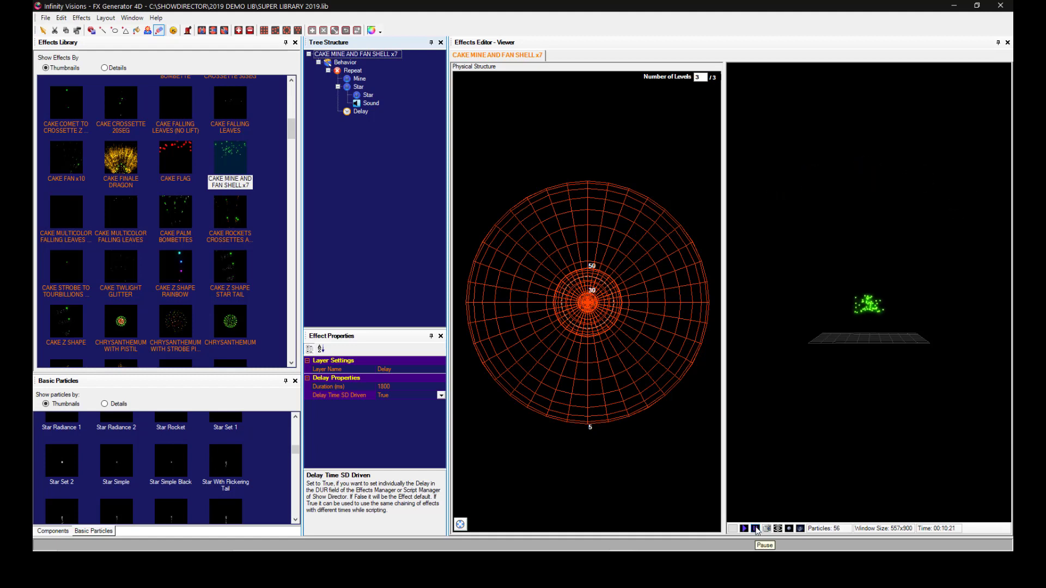
pyautogui.click(341, 71)
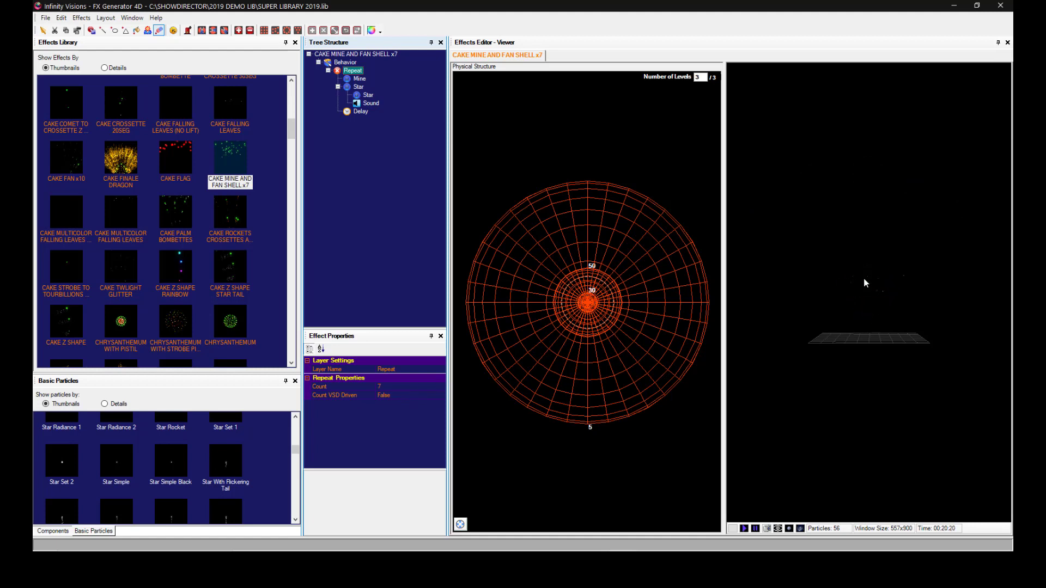
pyautogui.click(361, 112)
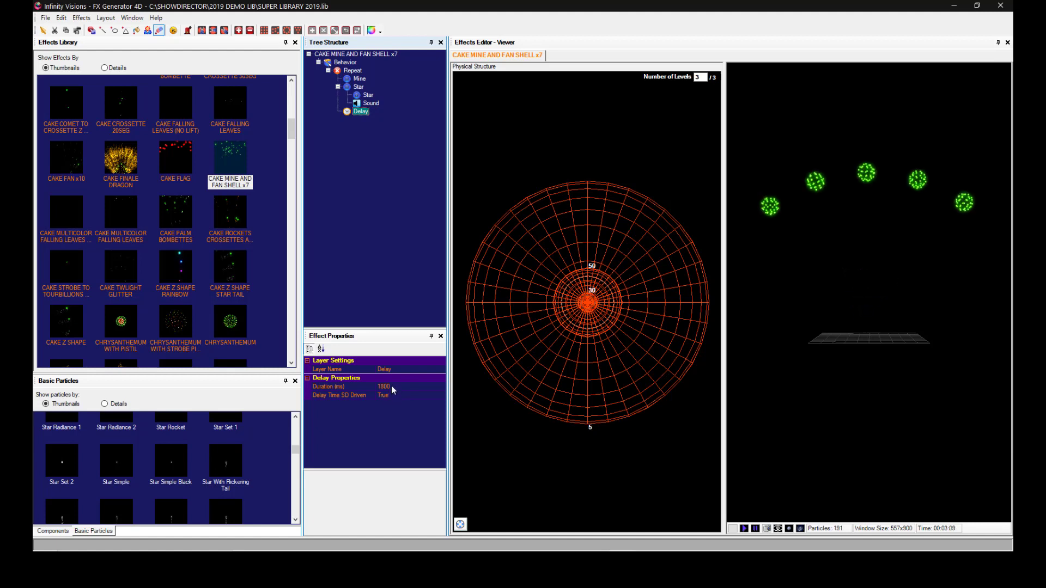
# Step: Set the Delay layer's Delay Time SD Driven property to False, preview the effect and stop the playback
pyautogui.click(416, 395)
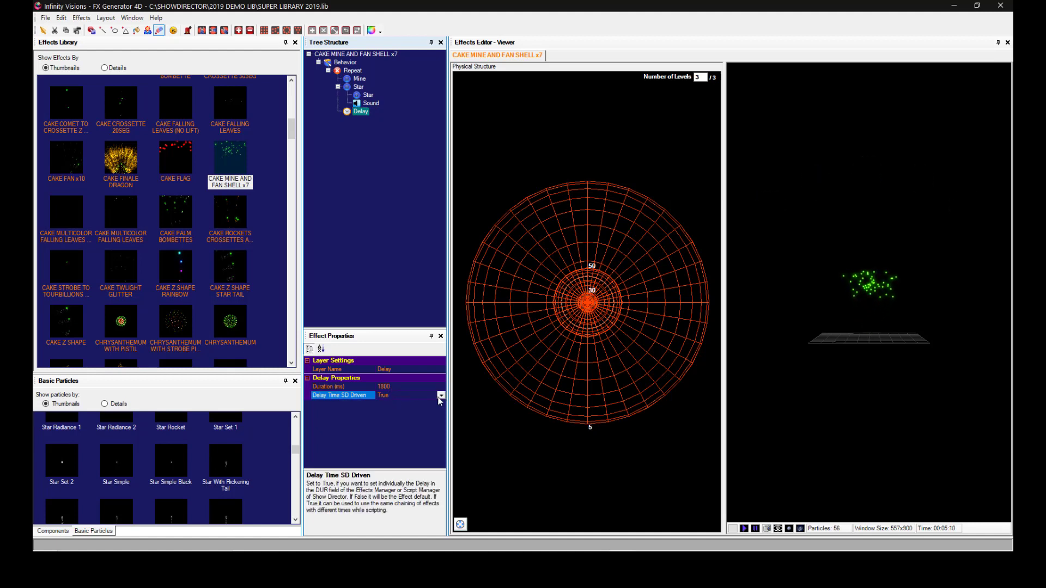
pyautogui.click(441, 396)
pyautogui.click(384, 413)
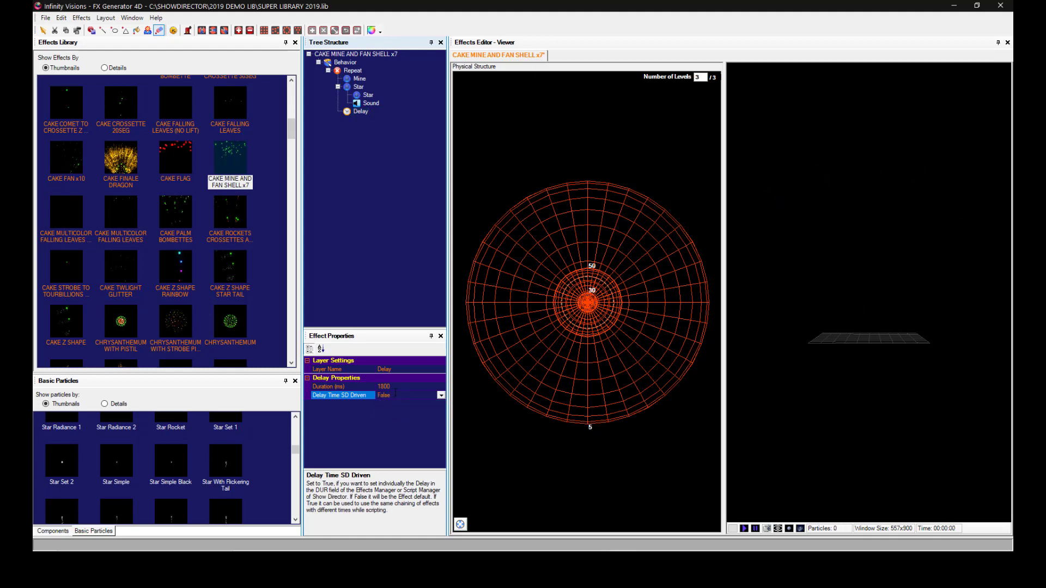
pyautogui.click(744, 527)
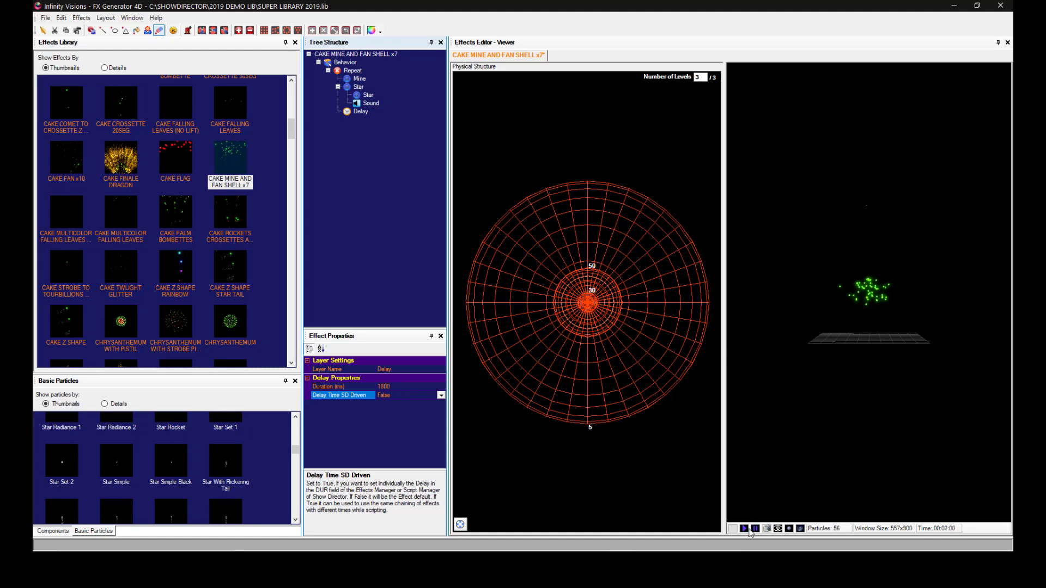
pyautogui.click(734, 528)
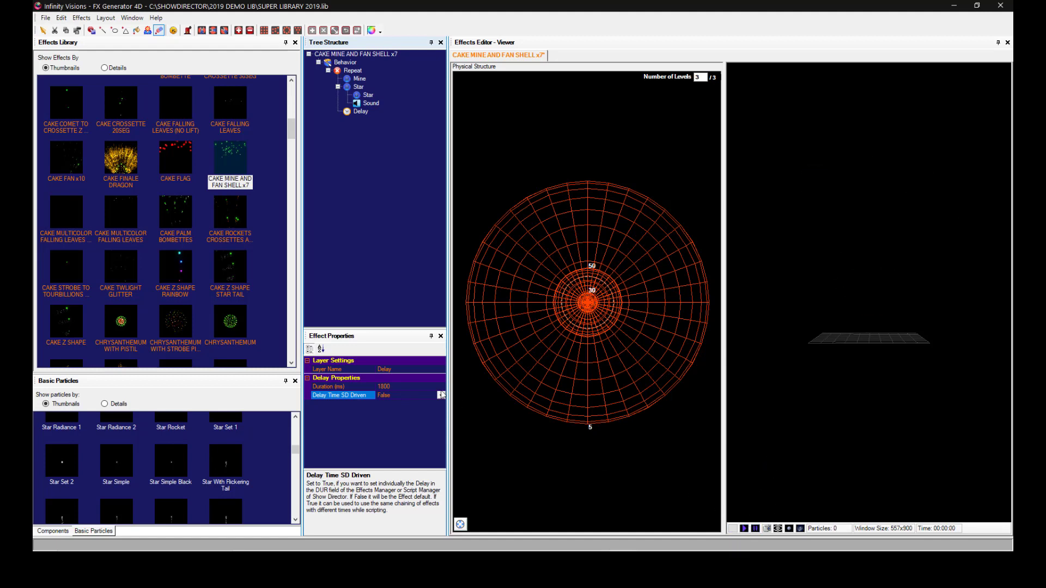
# Step: Set the Delay layer's Delay Time SD Driven property to True and save the effect
pyautogui.click(403, 396)
pyautogui.click(440, 395)
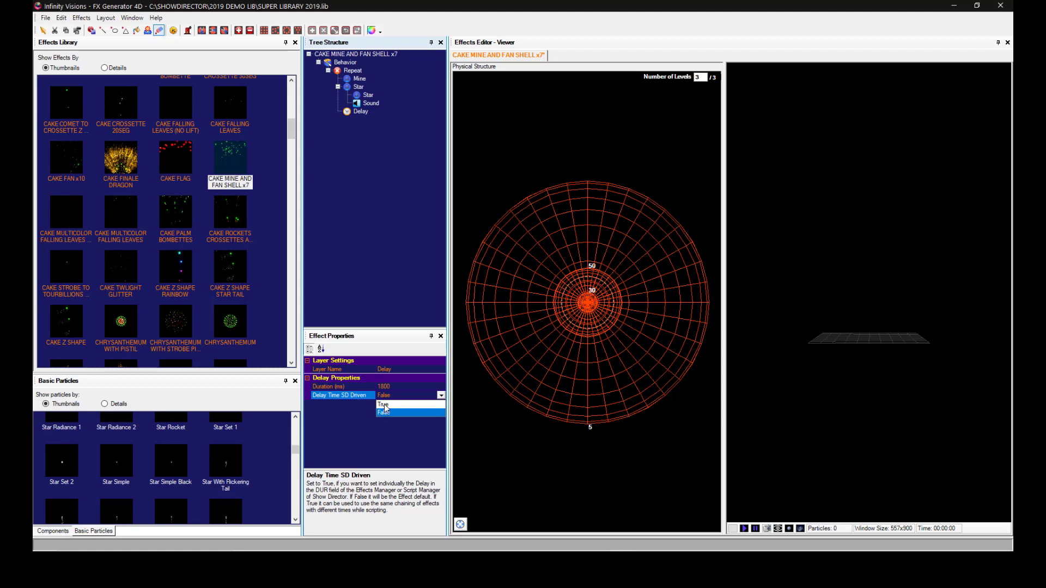
pyautogui.click(384, 405)
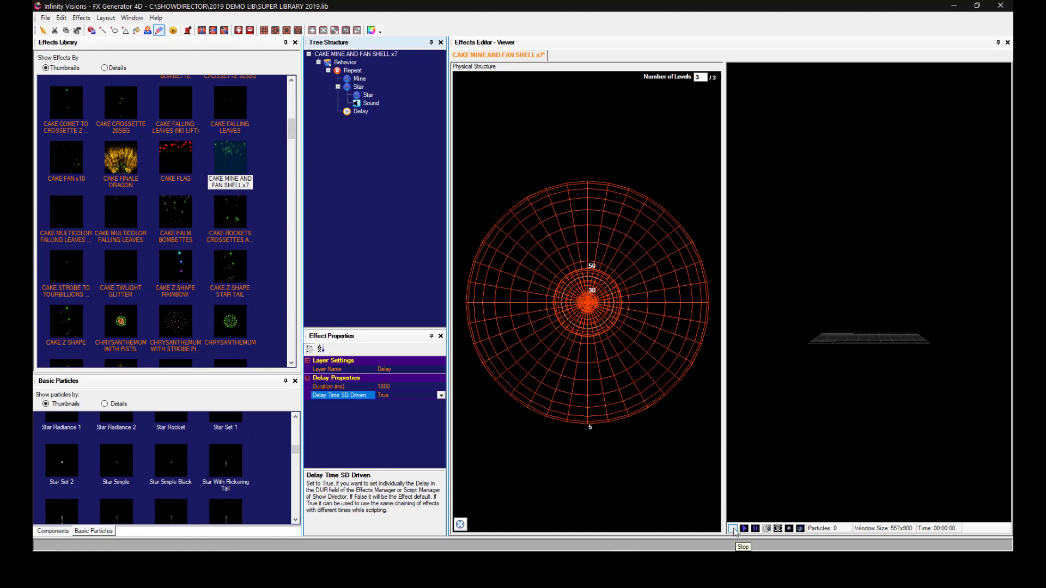
pyautogui.rightClick(493, 57)
pyautogui.click(516, 59)
pyautogui.click(45, 18)
pyautogui.click(50, 57)
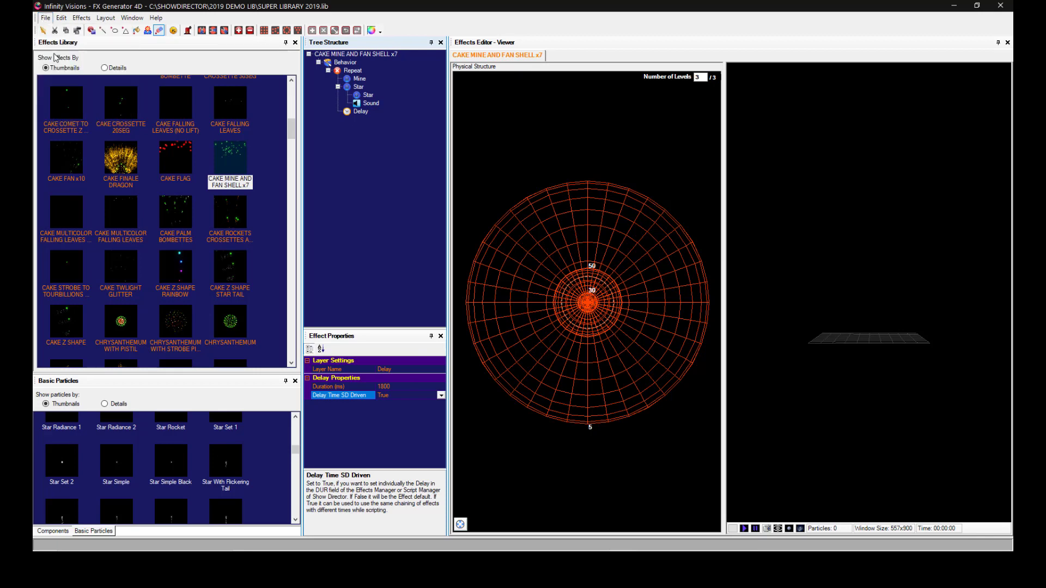
# Step: Switch to Visual Show Director and examine the descriptions, positions and durations of cake cues 19 and 20
pyautogui.click(953, 5)
pyautogui.click(603, 471)
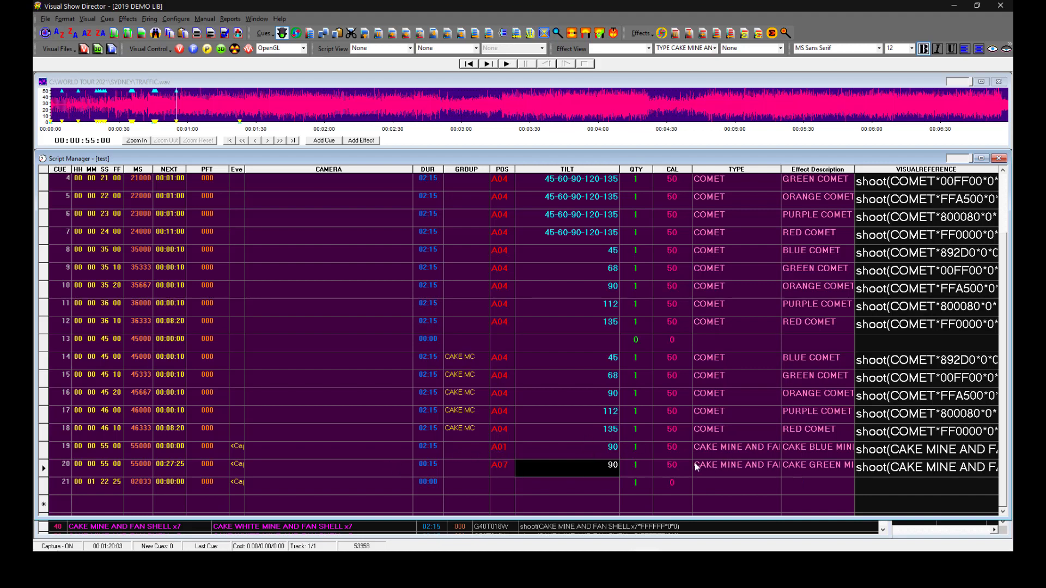
pyautogui.click(819, 467)
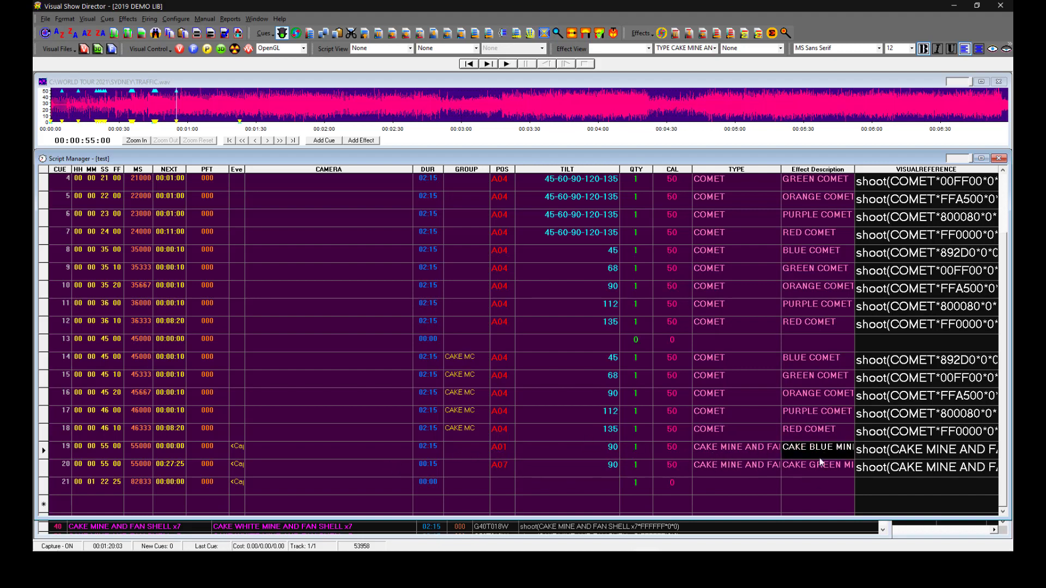
pyautogui.click(502, 451)
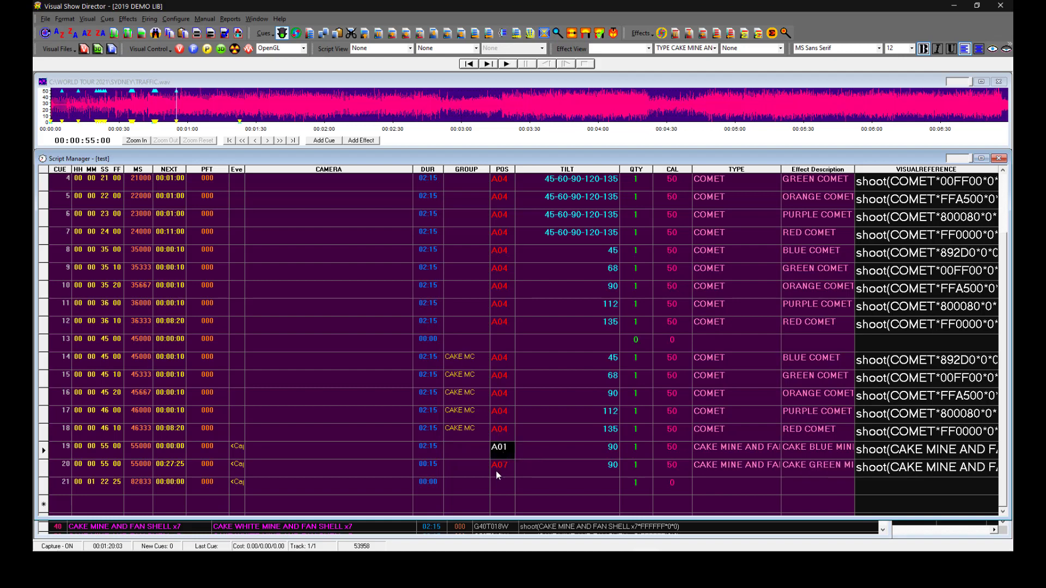
pyautogui.click(430, 448)
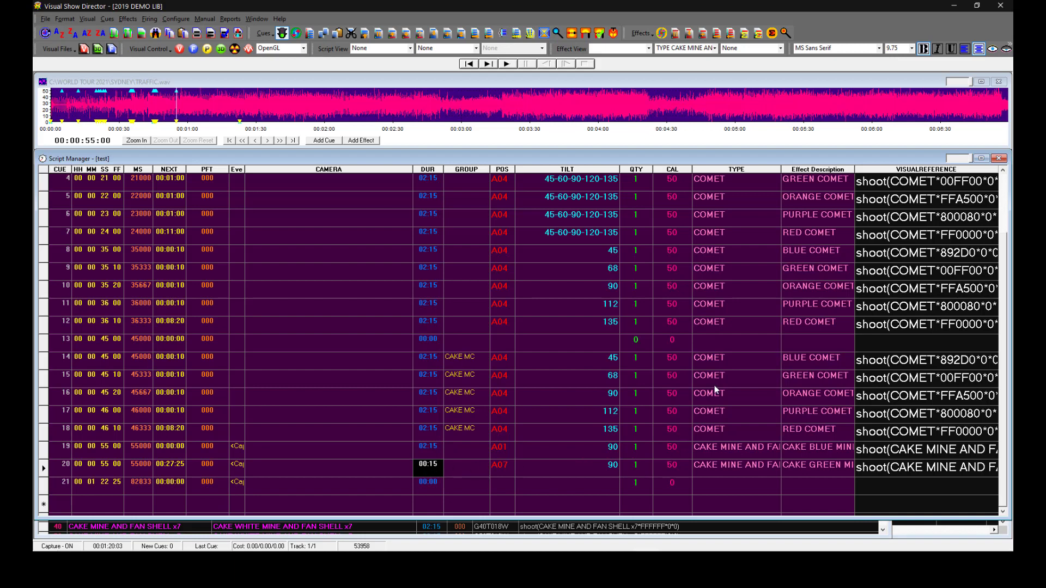
# Step: Show the 3D Viewer with more height, play the show from the 55-second cake cues and pause it
pyautogui.click(696, 543)
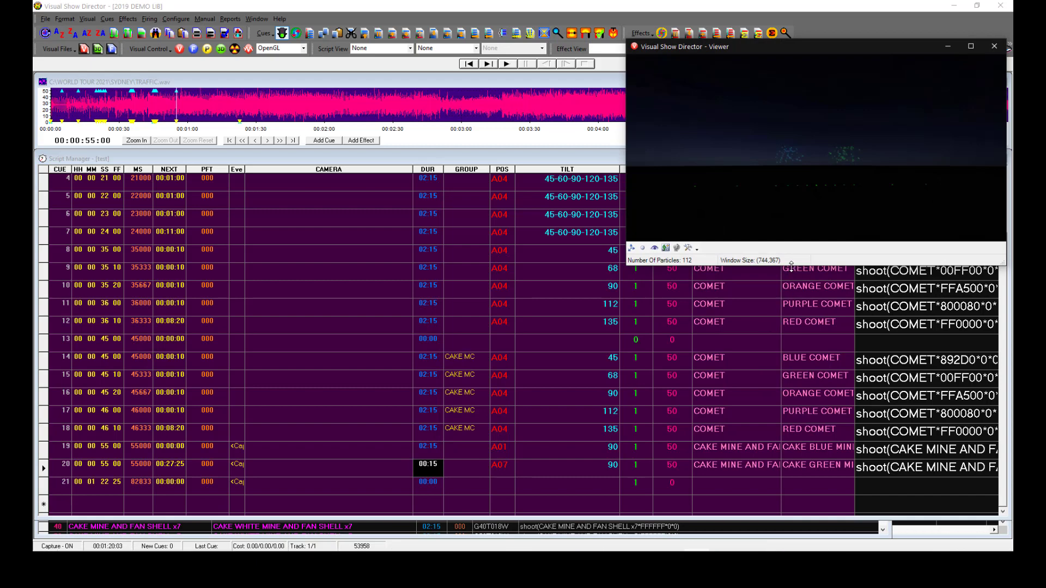
pyautogui.moveTo(791, 270); pyautogui.dragTo(790, 376)
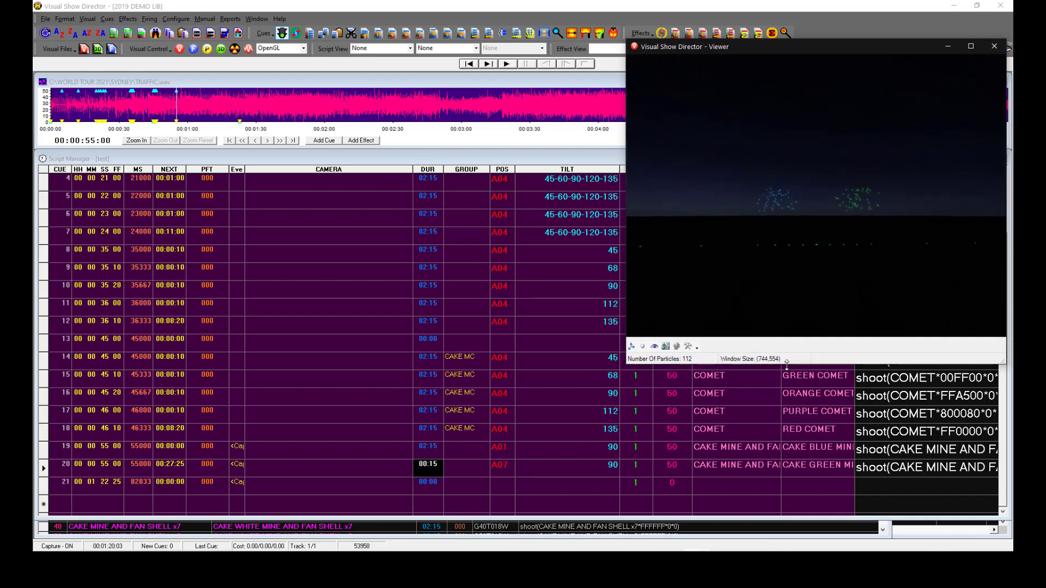
pyautogui.click(175, 99)
pyautogui.press('space')
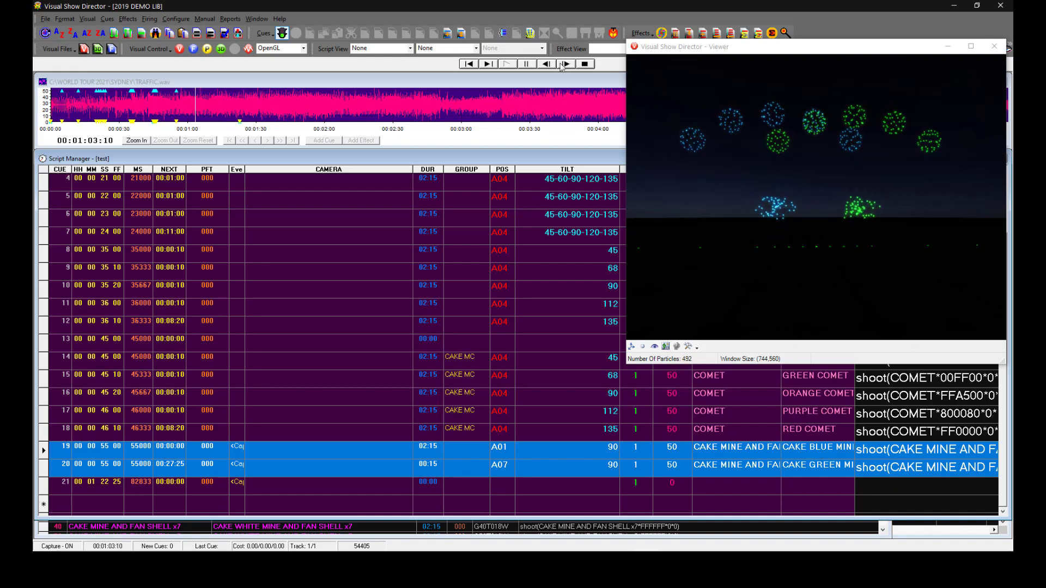
pyautogui.click(527, 65)
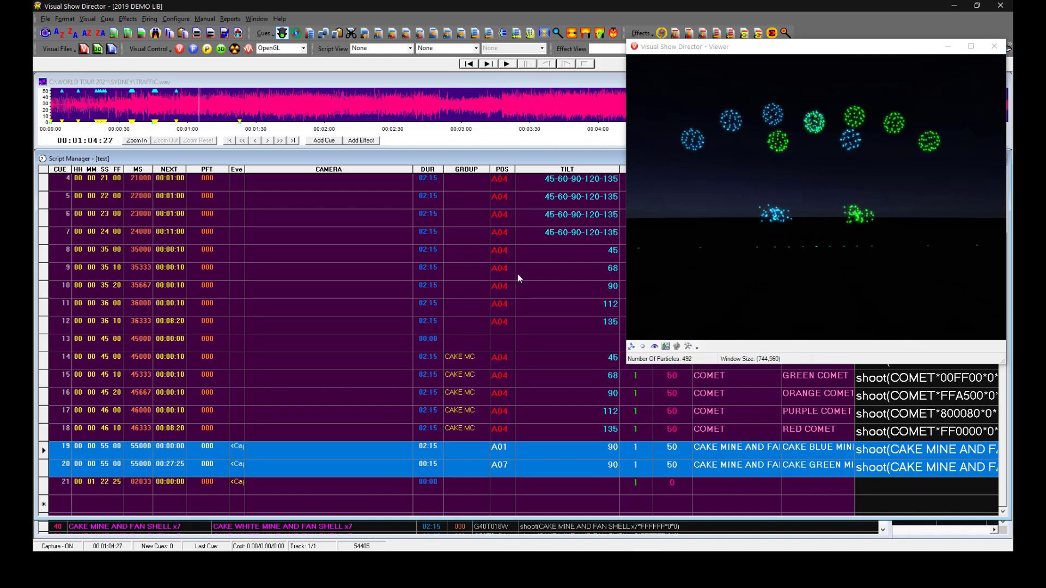
# Step: Rewind to just before the 55-second cake cues, replay them to compare their firing delays, and pause the show
pyautogui.click(517, 273)
pyautogui.press('Home')
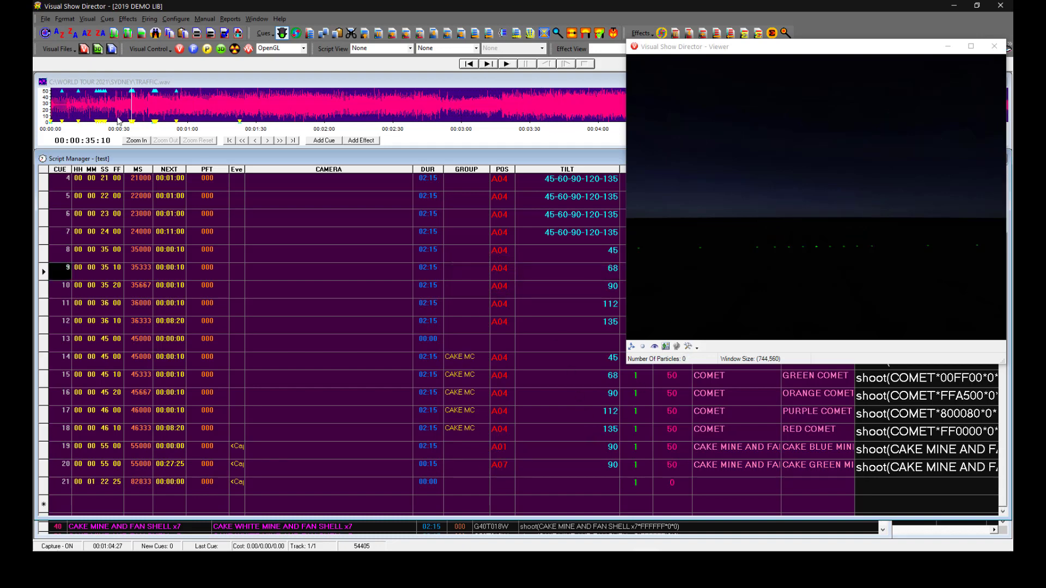
pyautogui.click(171, 100)
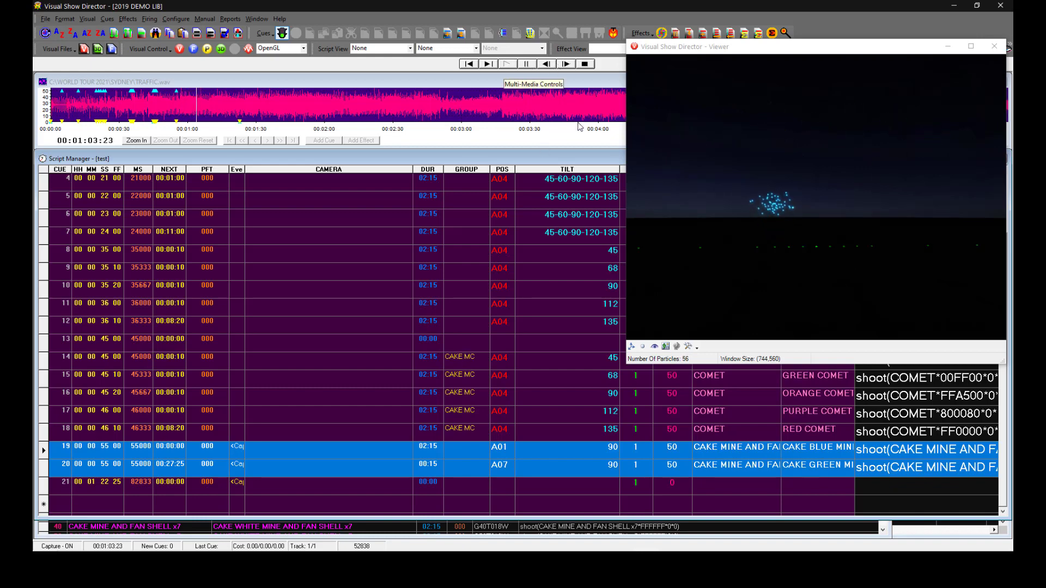
pyautogui.click(527, 63)
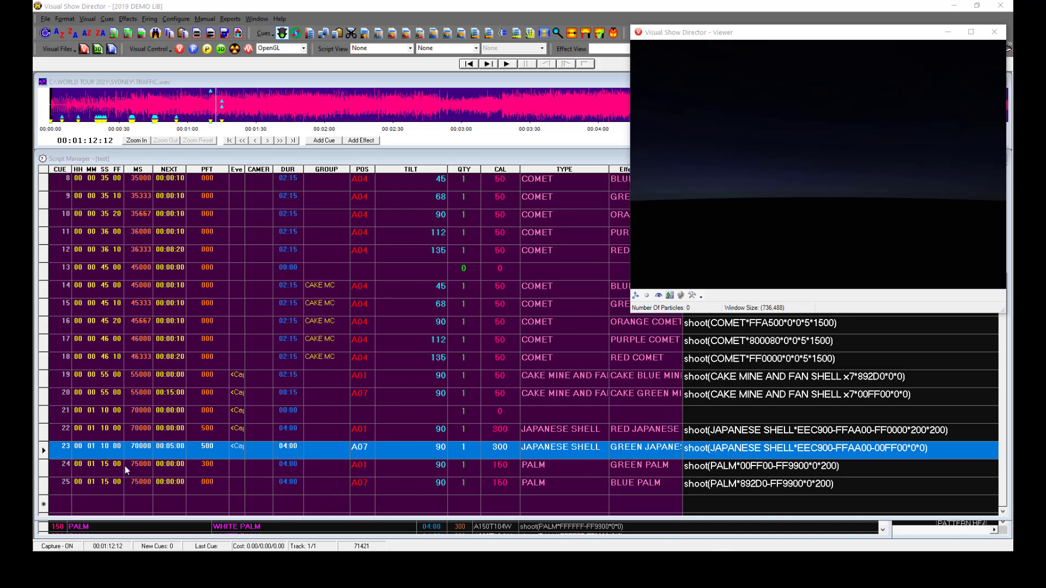
# Step: Set the last parameter of the shoot command to 0 in the VISUALREFERENCE of palm cues 24 and 25
pyautogui.click(43, 468)
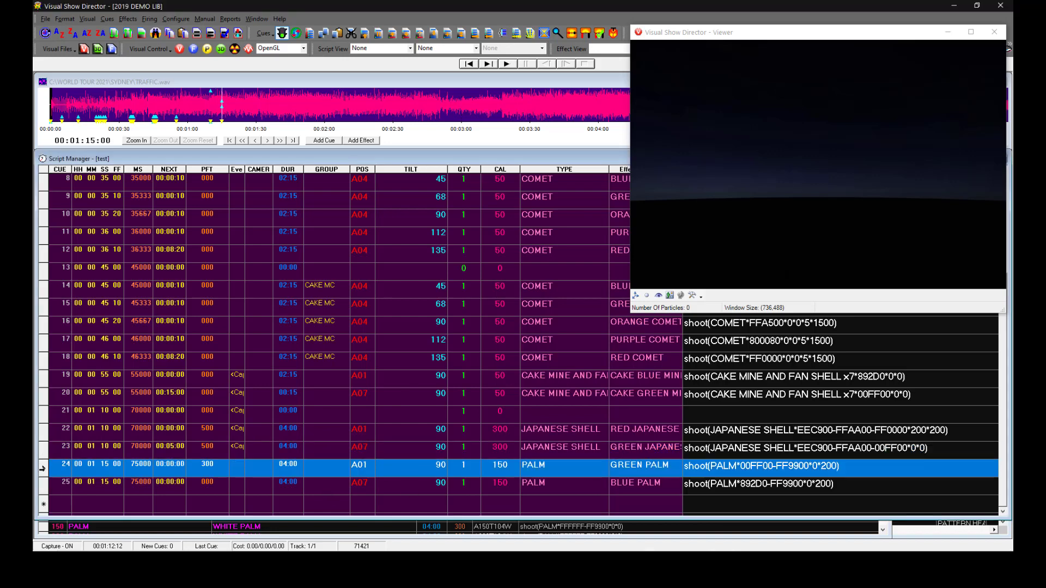
pyautogui.keyDown('shift'); pyautogui.click(43, 481); pyautogui.keyUp('shift')
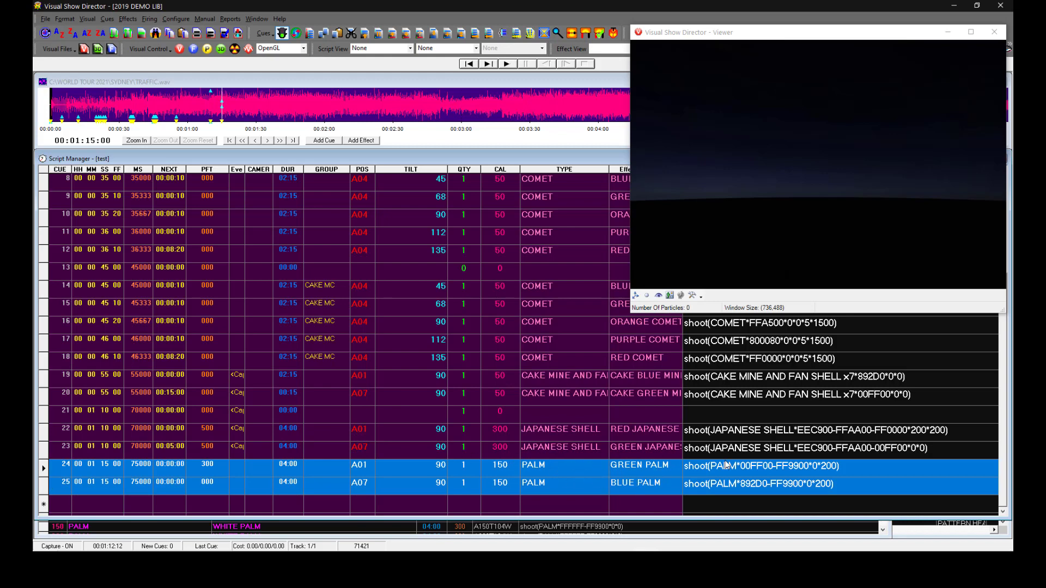
pyautogui.click(839, 472)
pyautogui.click(822, 471)
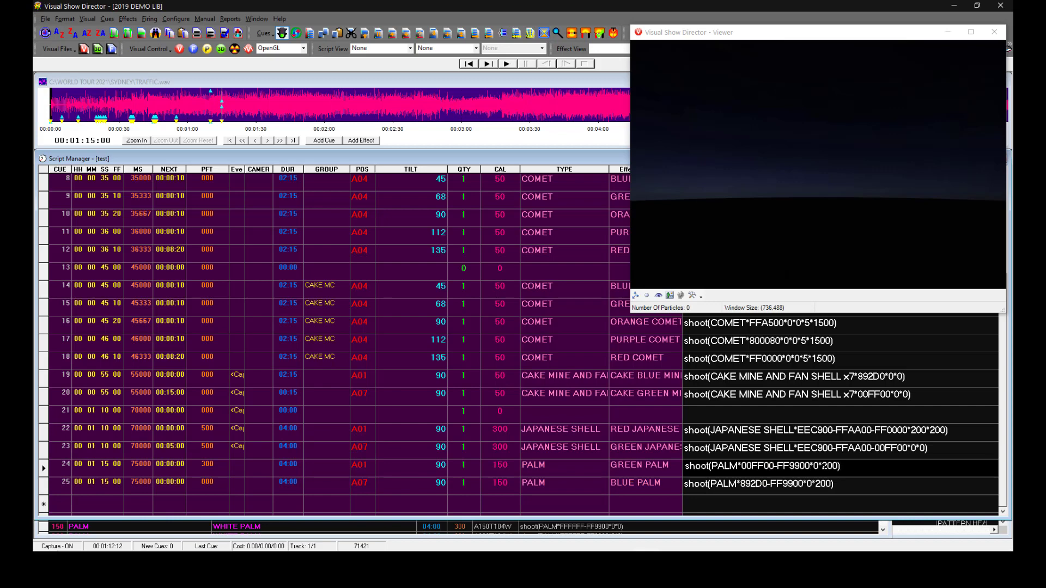
pyautogui.press('Delete')
pyautogui.click(825, 485)
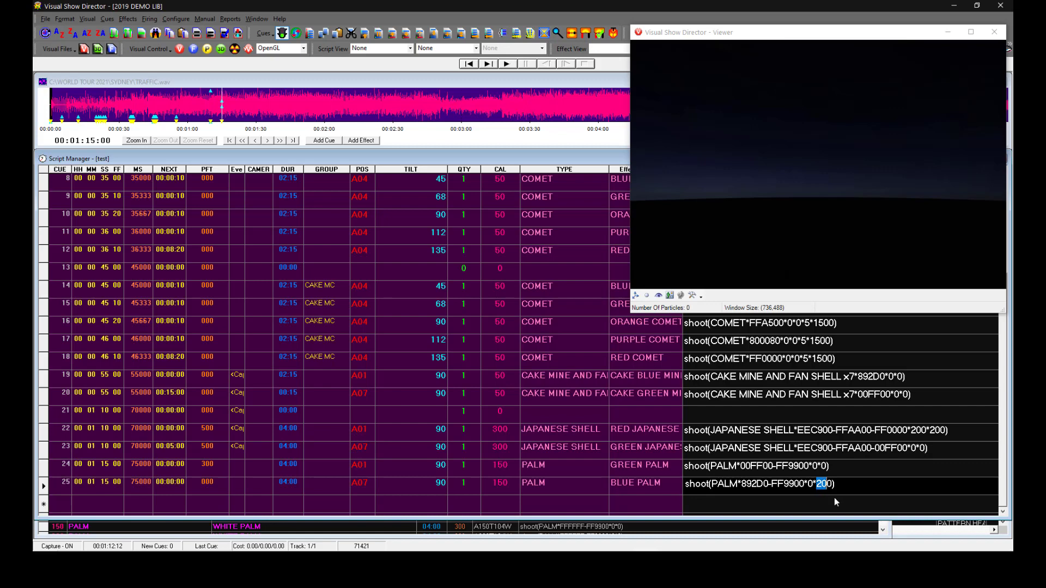
pyautogui.press('Delete')
pyautogui.click(825, 469)
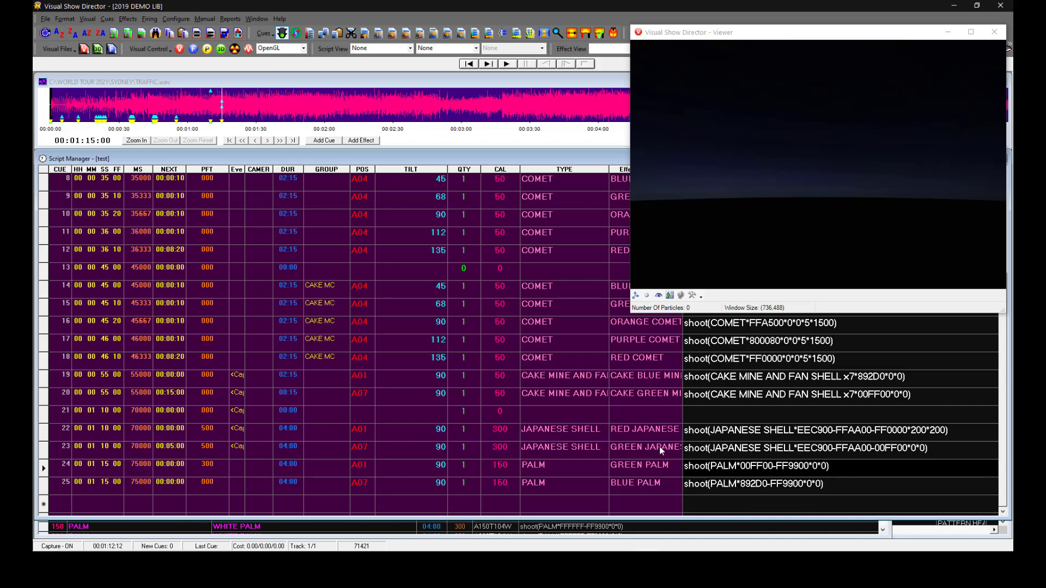
# Step: Play the show from just before the palm cues at 00:01:15 and pause it once both palms have opened
pyautogui.press('Home')
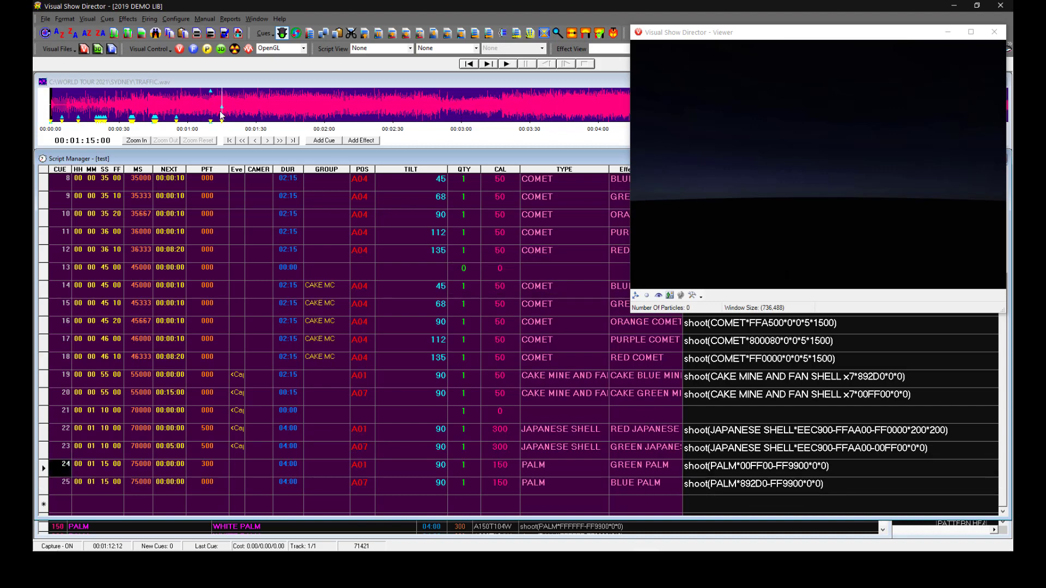
pyautogui.press('space')
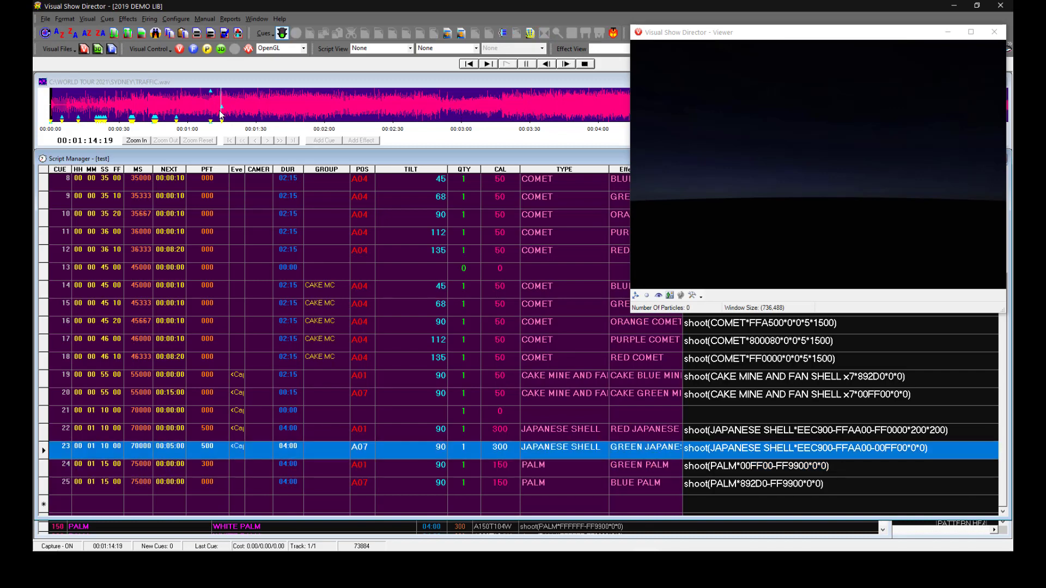
pyautogui.click(527, 64)
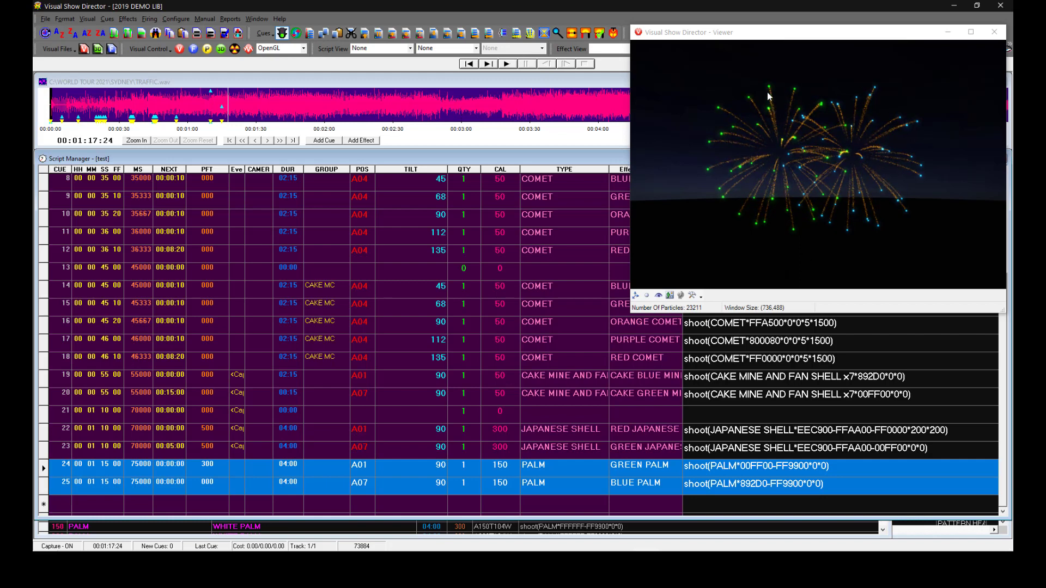
# Step: Examine the last VISUALREFERENCE parameter of palm cues 24 and 25 and the caliber of cue 25
pyautogui.click(822, 473)
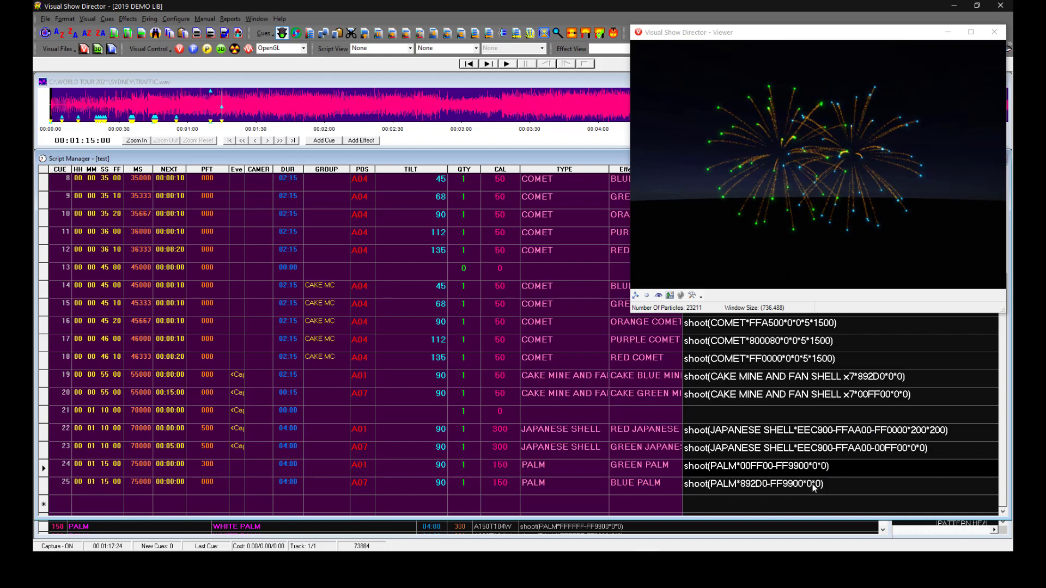
pyautogui.click(817, 486)
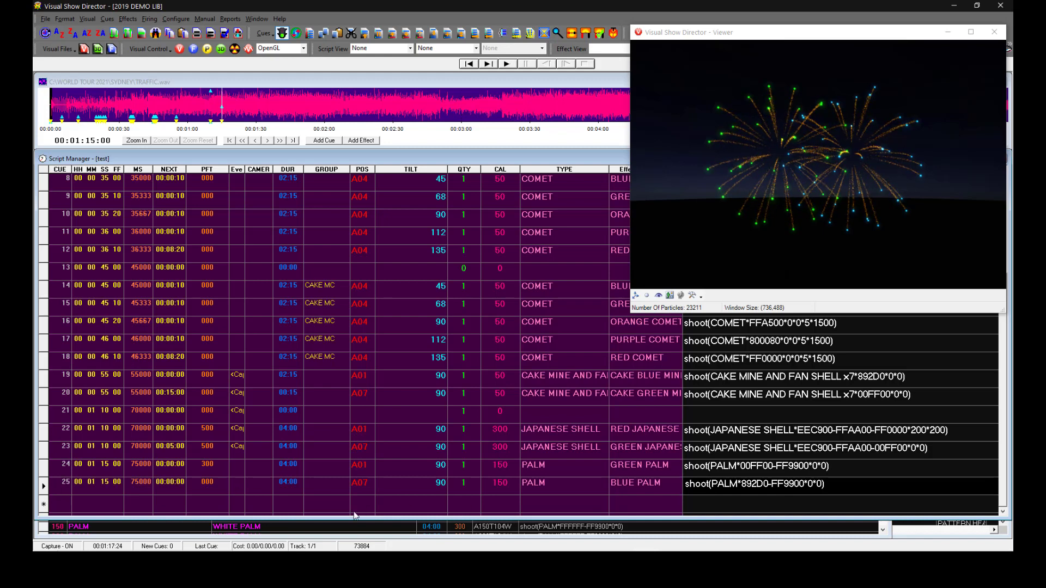
pyautogui.click(504, 486)
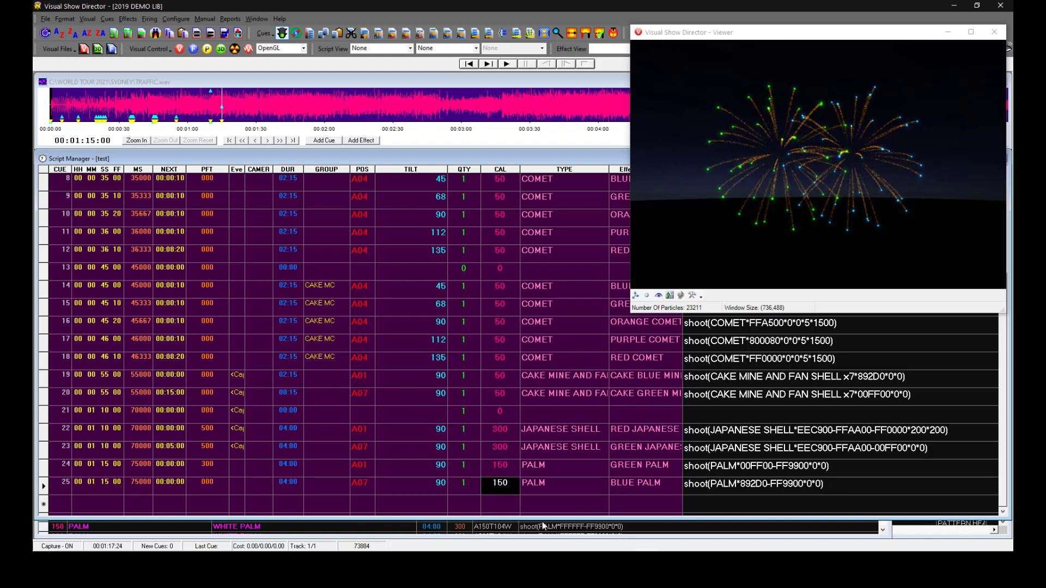
# Step: Switch to FX Generator 4D and display the properties of the PALM effect's Palm Stars layer
pyautogui.moveTo(551, 547)
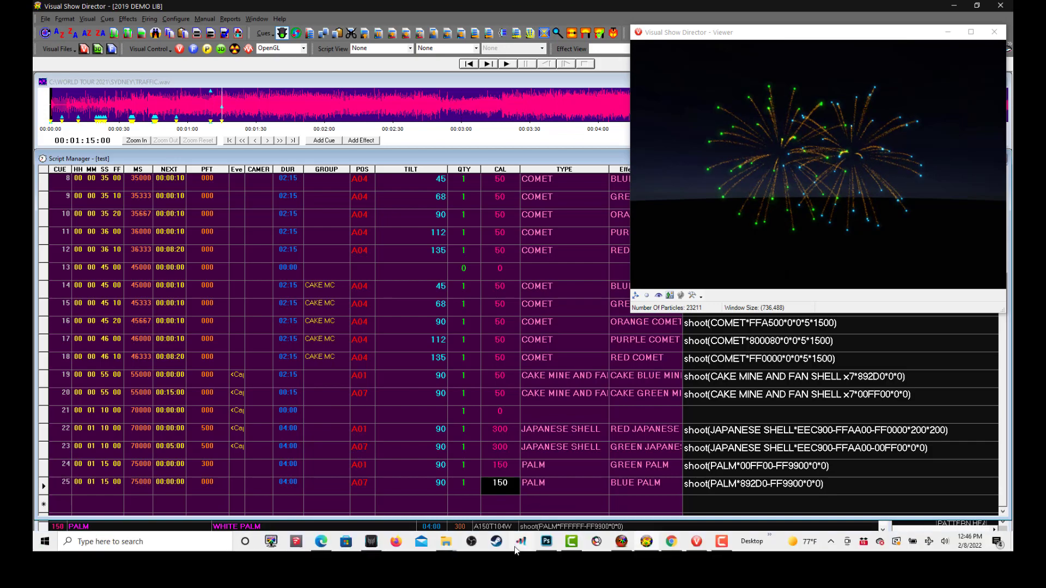
pyautogui.click(648, 539)
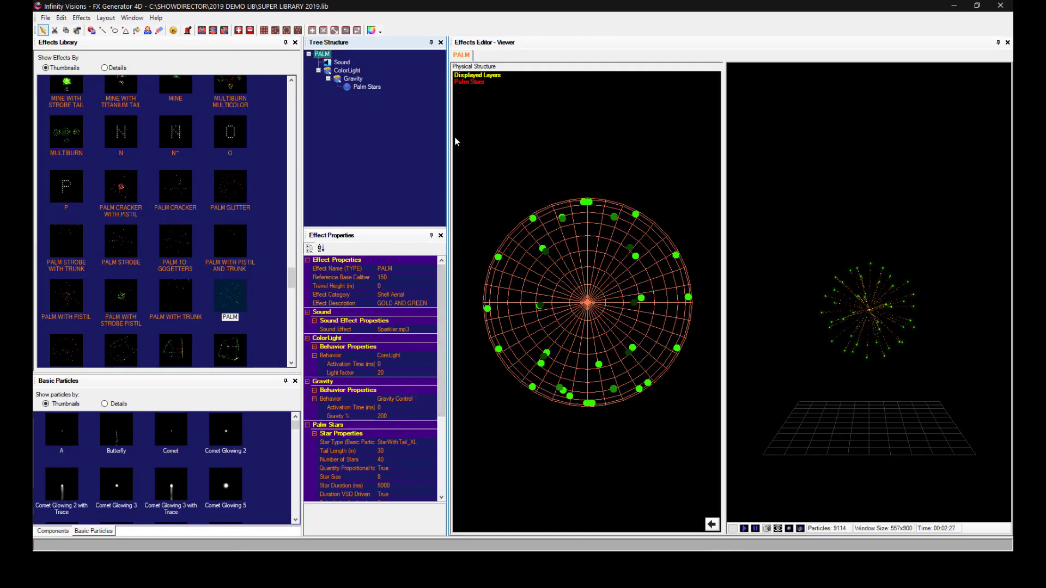
pyautogui.click(364, 89)
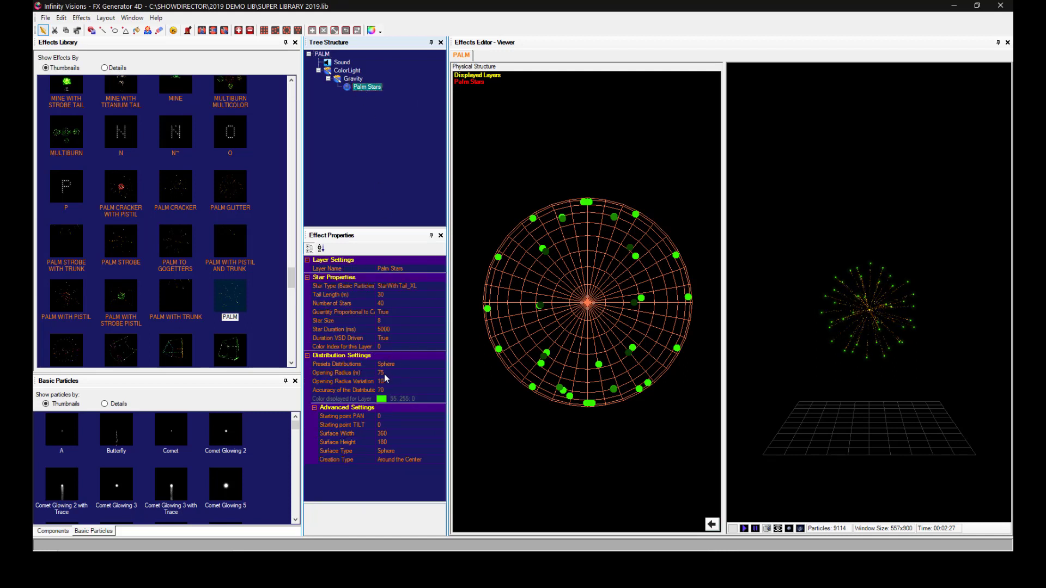
# Step: Return to Visual Show Director with its Viewer shown, set palm cue 25's last VISUALREFERENCE parameter to 200, and play until both palms open
pyautogui.click(953, 5)
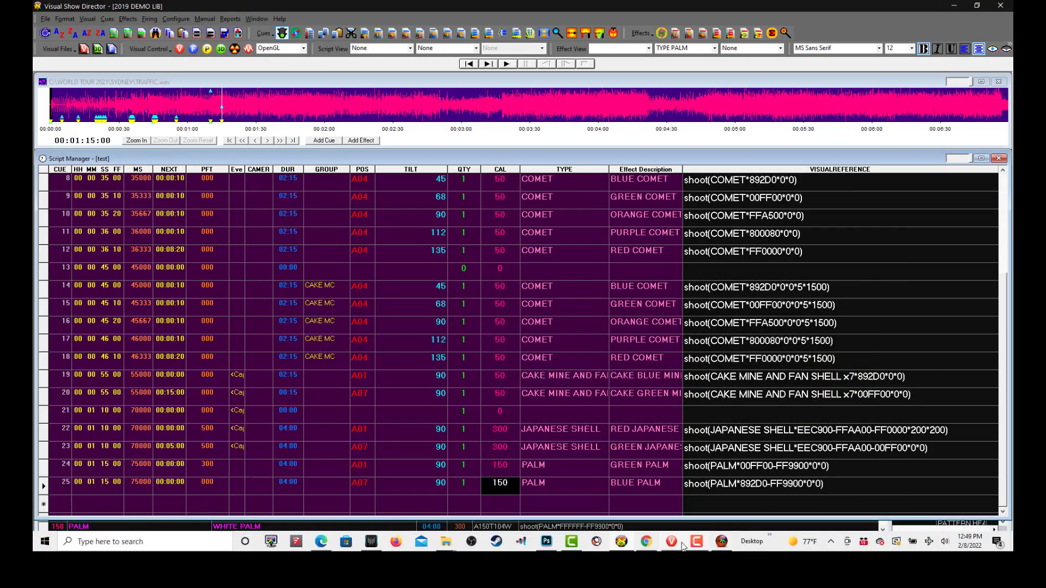
pyautogui.click(677, 541)
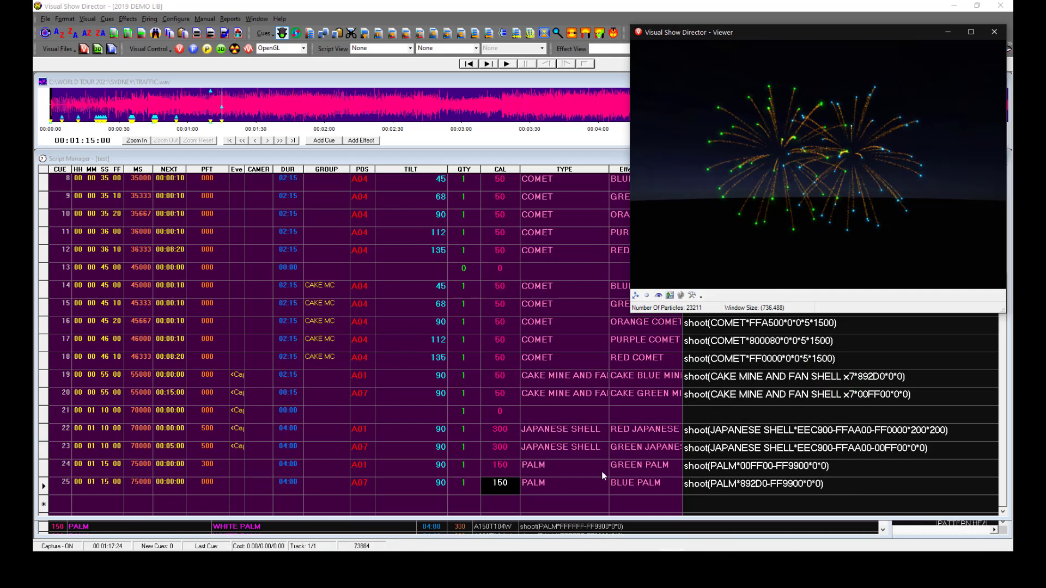
pyautogui.click(819, 470)
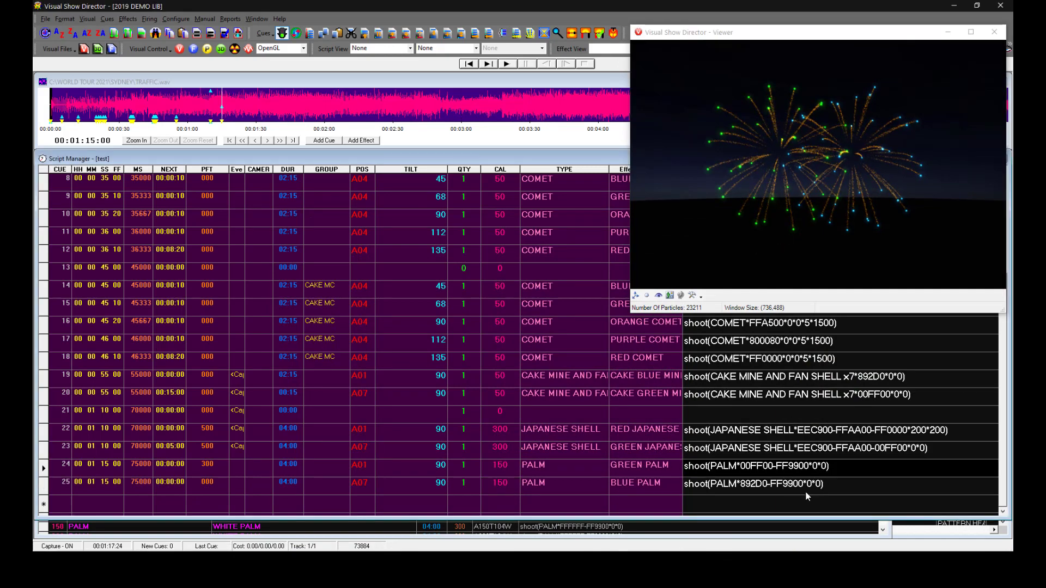
pyautogui.click(819, 485)
pyautogui.click(816, 486)
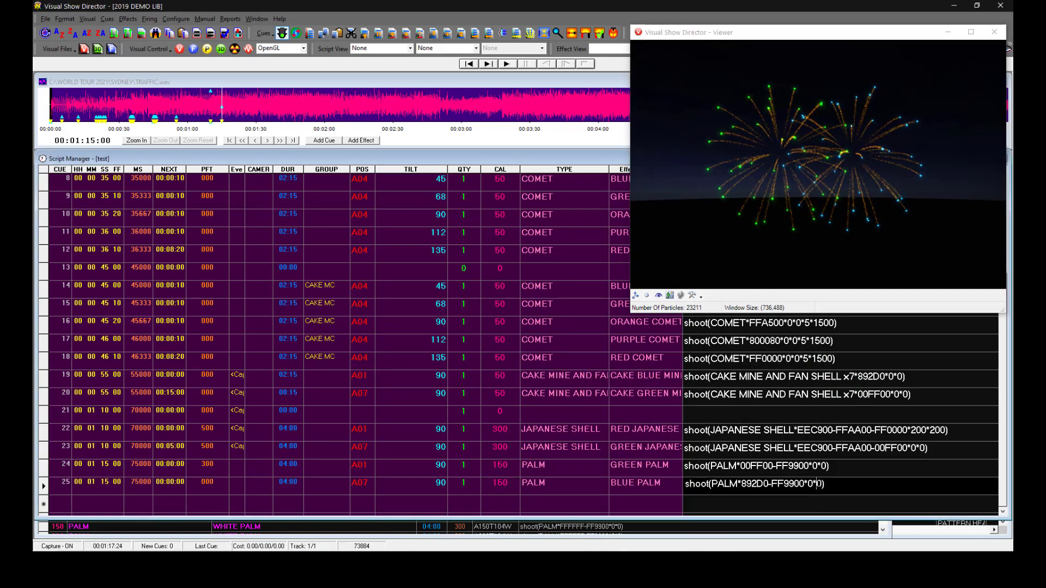
pyautogui.write('20')
pyautogui.press('Return')
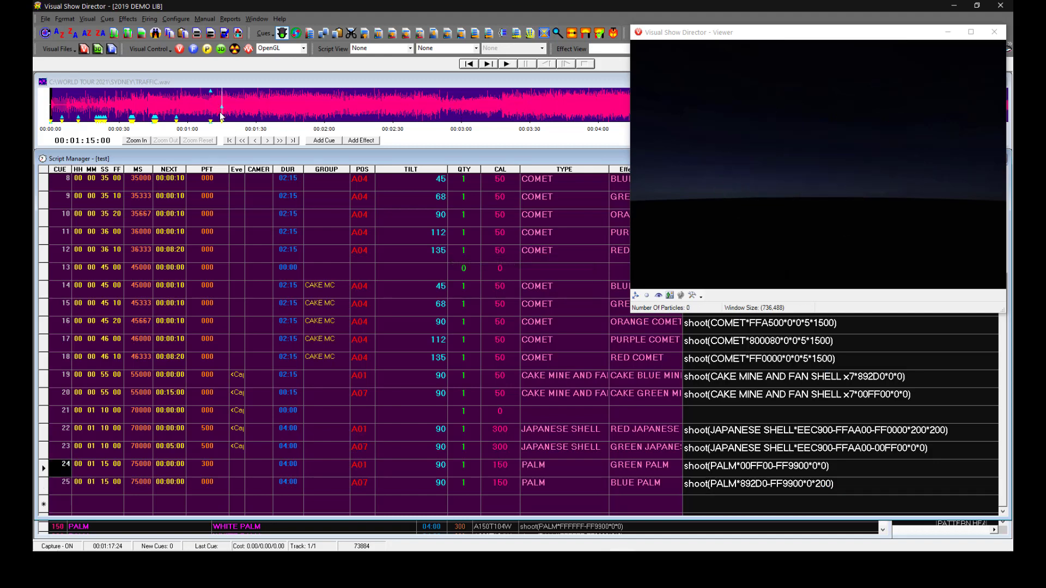
pyautogui.click(506, 63)
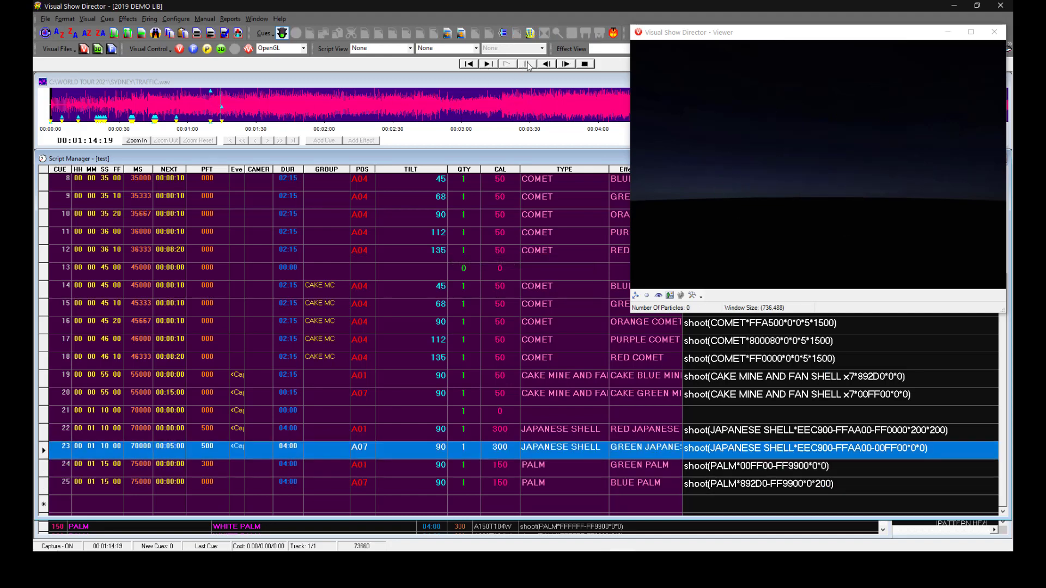
pyautogui.click(528, 64)
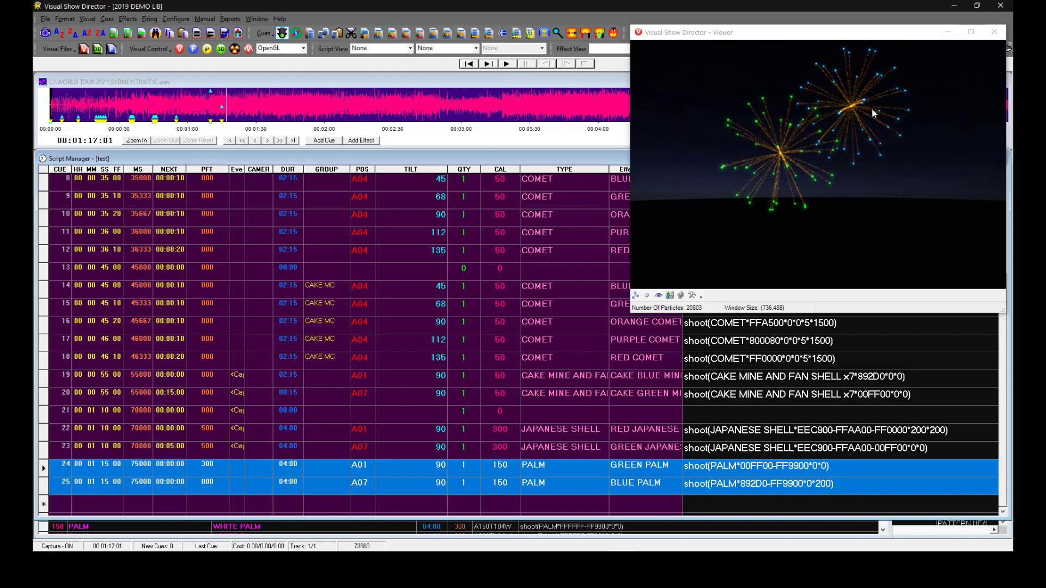
# Step: Set the caliber of palm cue 25 to 250 and play the show from just before 00:01:15 until both palms burn out
pyautogui.click(501, 484)
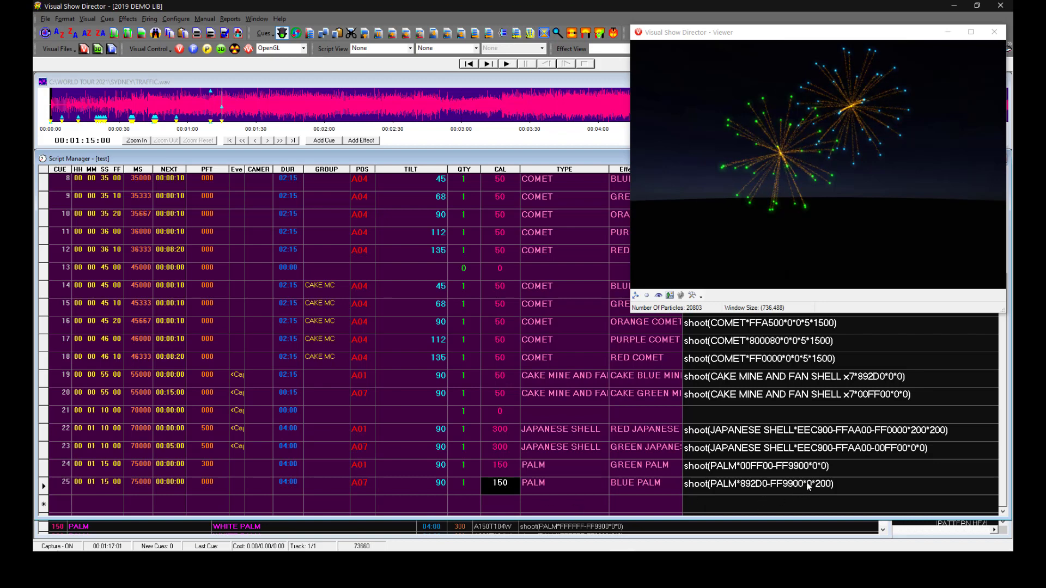
pyautogui.write('250')
pyautogui.press('Return')
pyautogui.click(220, 114)
pyautogui.press('space')
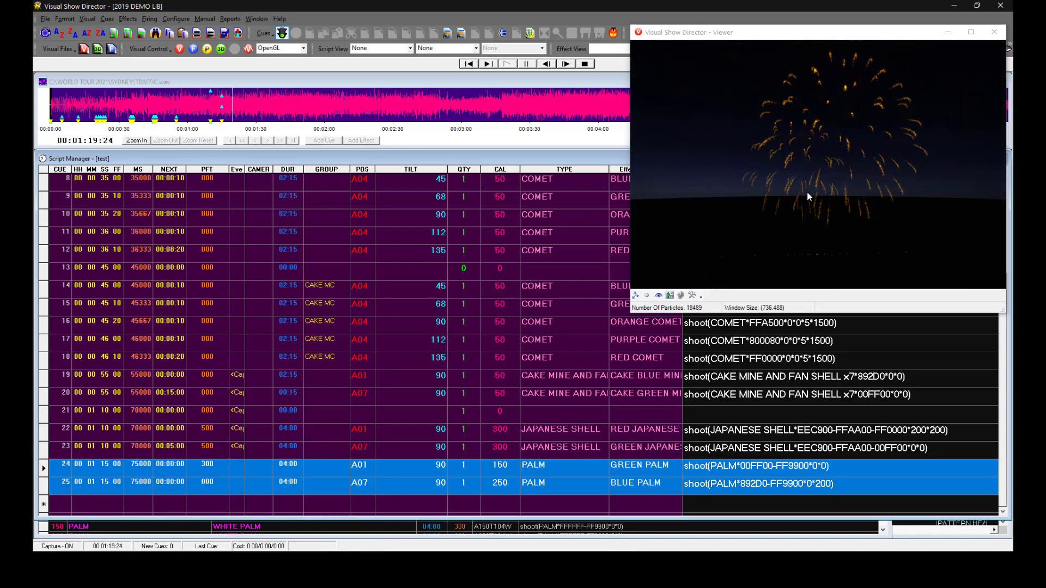
pyautogui.click(526, 64)
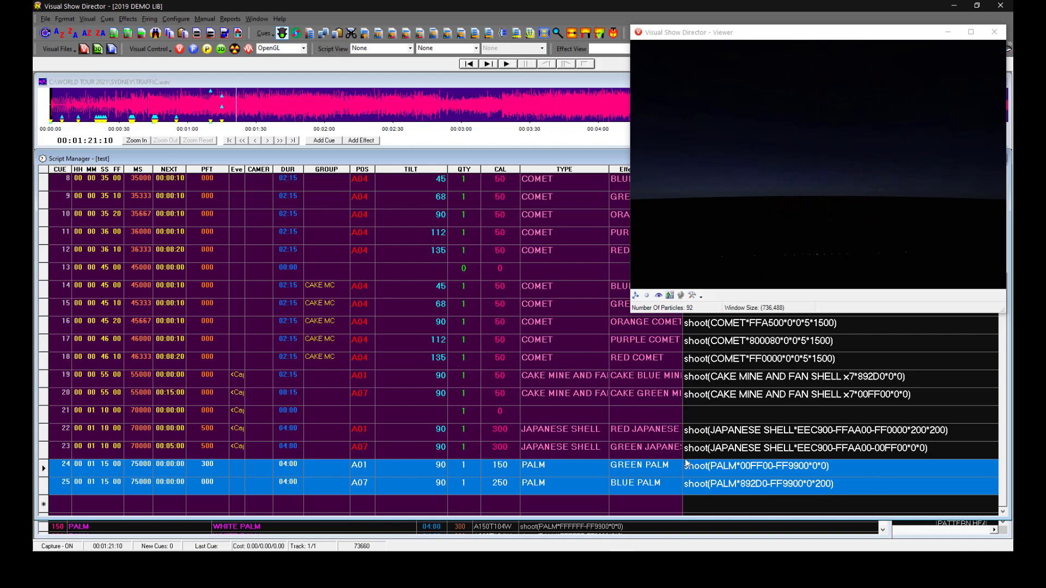
# Step: Set the last VISUALREFERENCE parameter of cue 25 to 0 and play both palms, pausing once they have opened
pyautogui.click(817, 485)
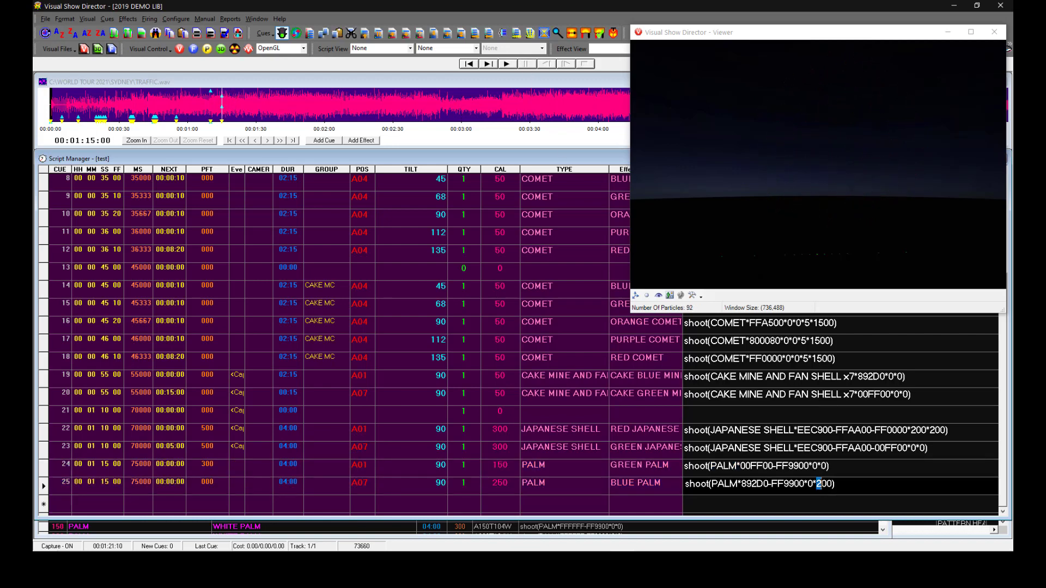
pyautogui.press('BackSpace')
pyautogui.press('Return')
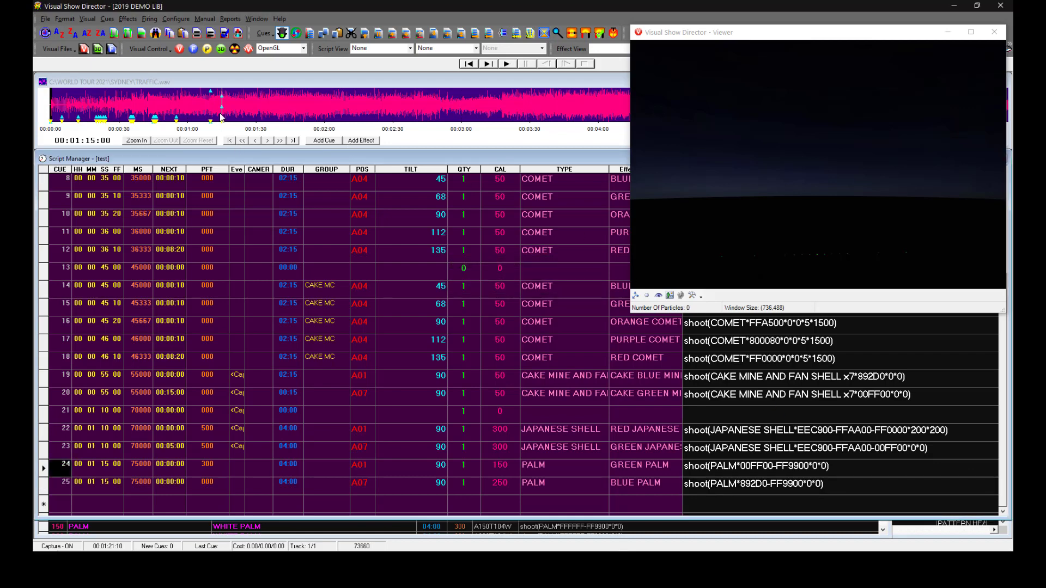
pyautogui.click(221, 115)
pyautogui.press('space')
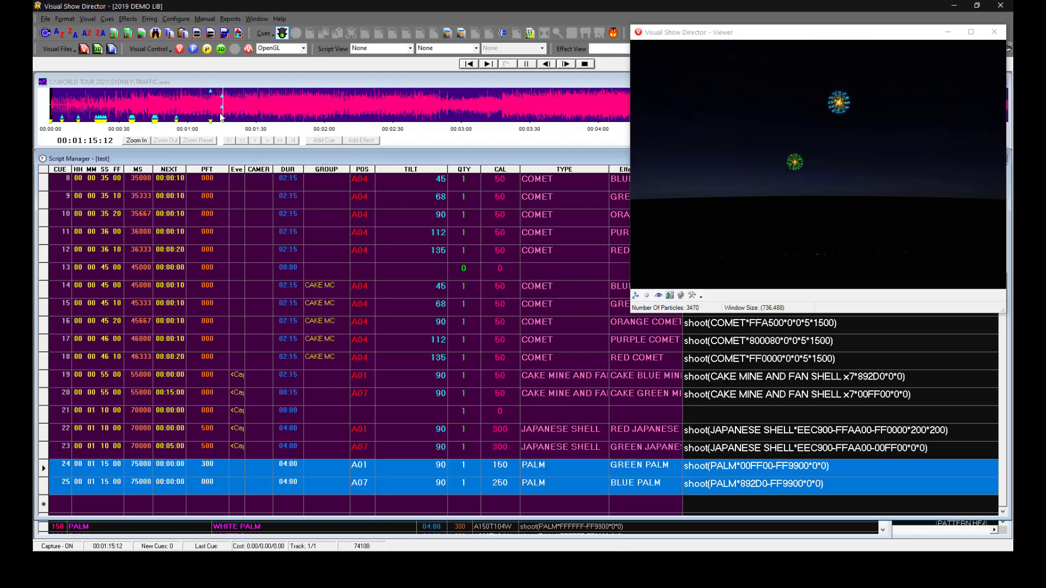
pyautogui.click(526, 64)
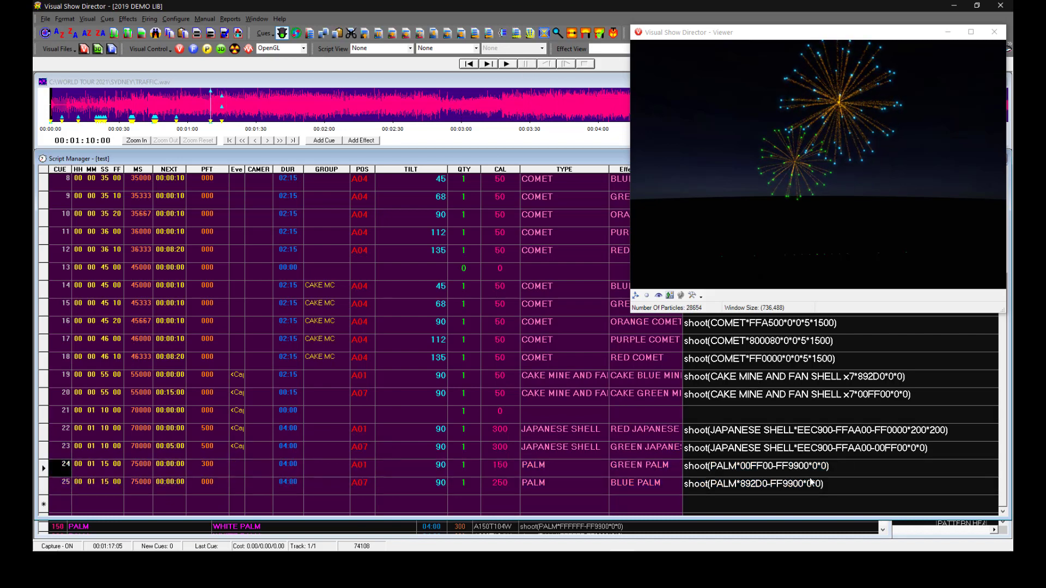
# Step: Replay the two palms from just before 00:01:15 and pause while both are fully open to compare their heights and sizes
pyautogui.click(220, 116)
pyautogui.press('space')
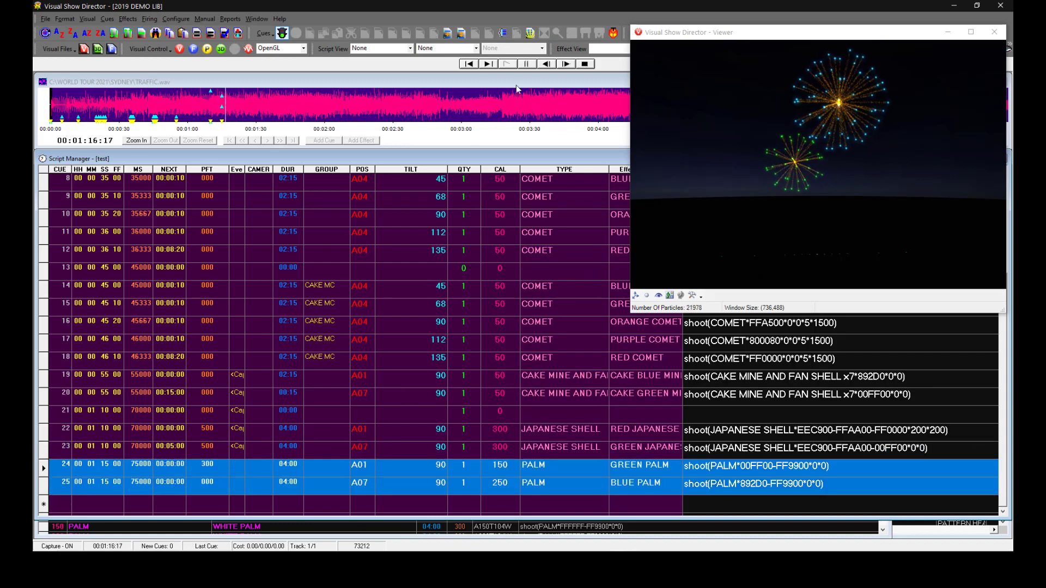
pyautogui.click(527, 63)
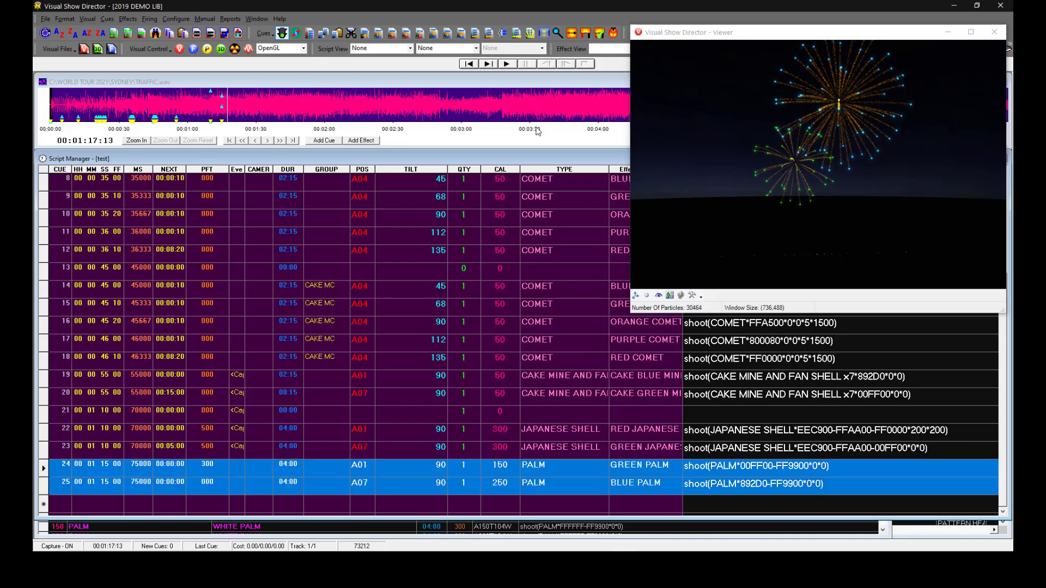
# Step: Set the last VISUALREFERENCE parameter of cue 25 to 150 and replay the palm cues, pausing as the stars fade
pyautogui.click(503, 482)
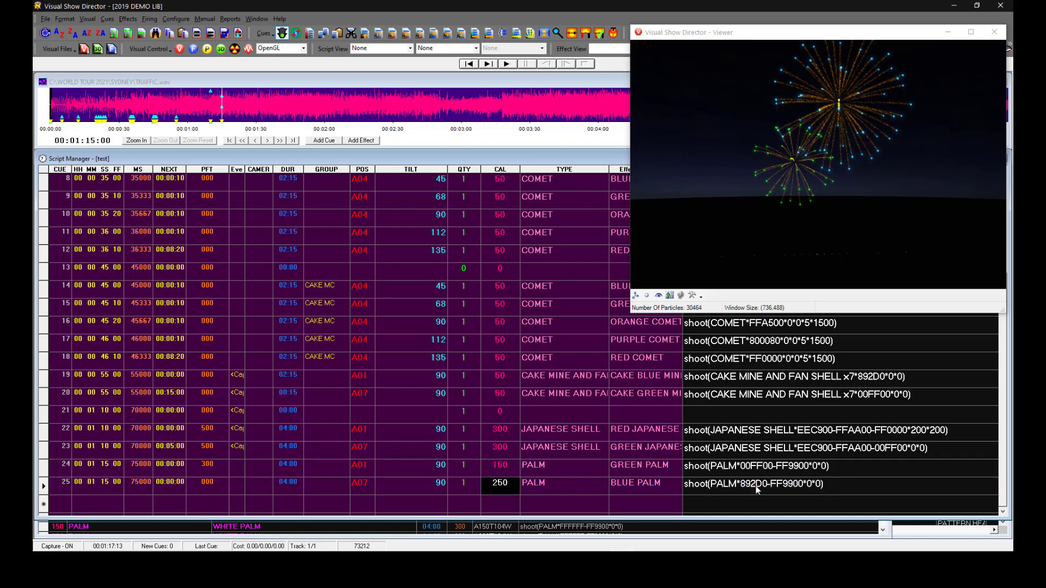
pyautogui.click(811, 485)
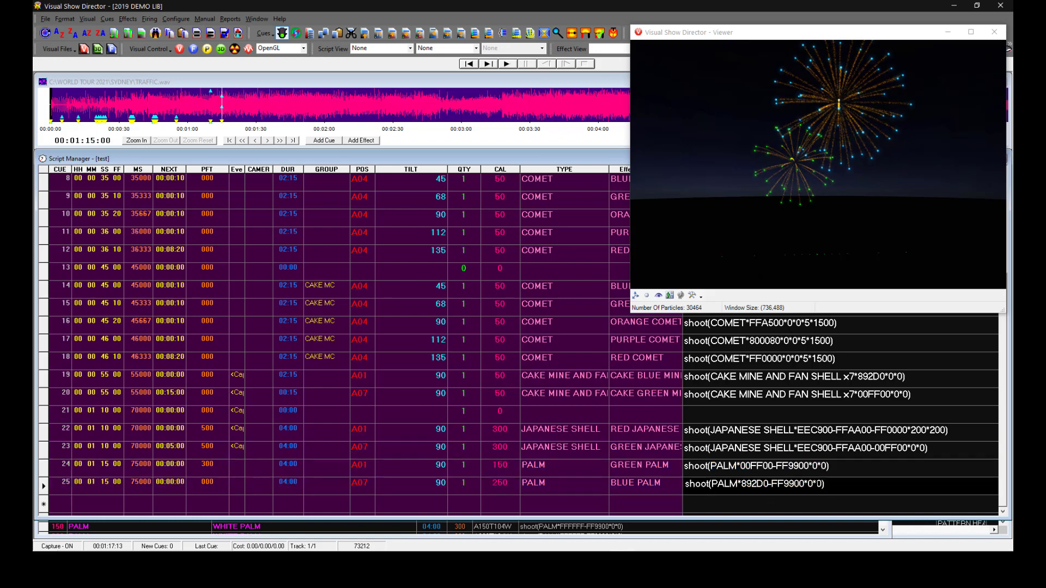
pyautogui.write('15')
pyautogui.press('Return')
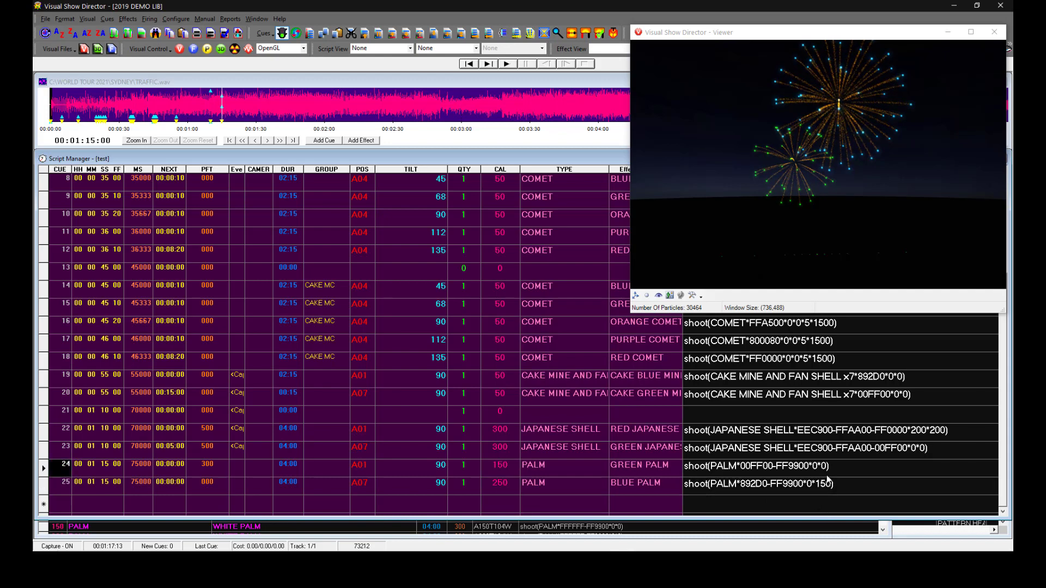
pyautogui.click(220, 113)
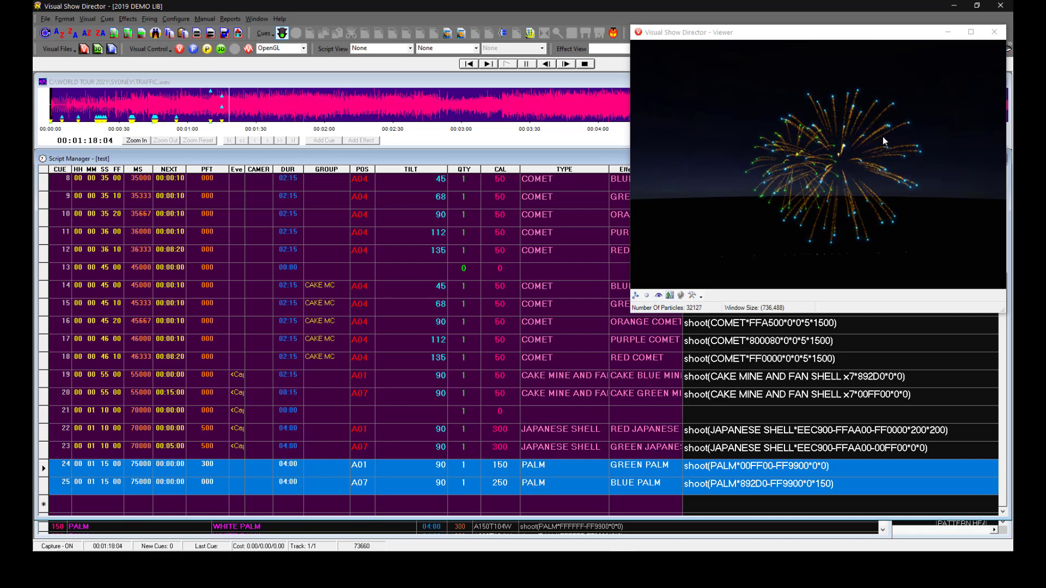
pyautogui.click(526, 64)
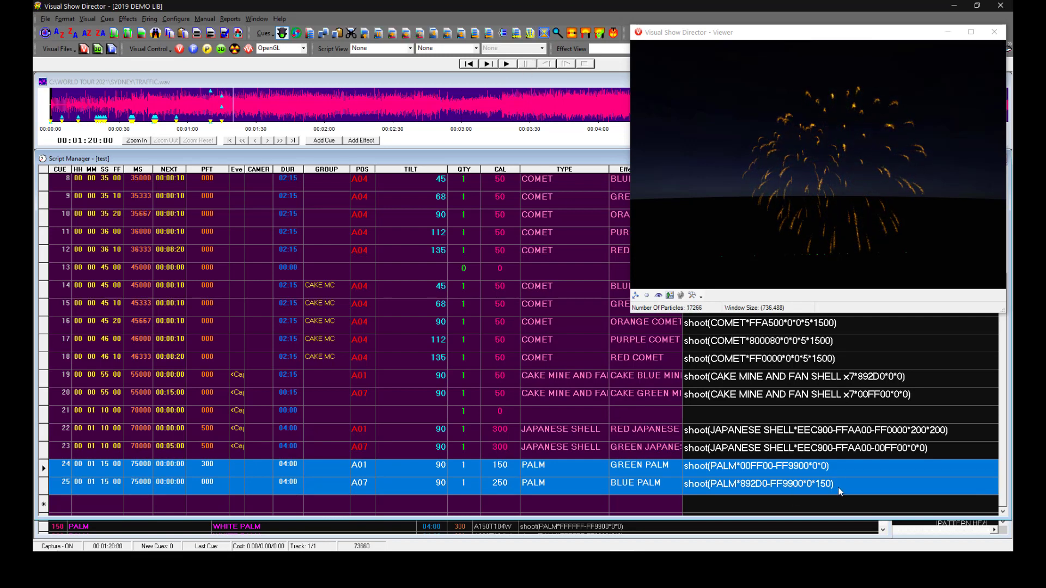